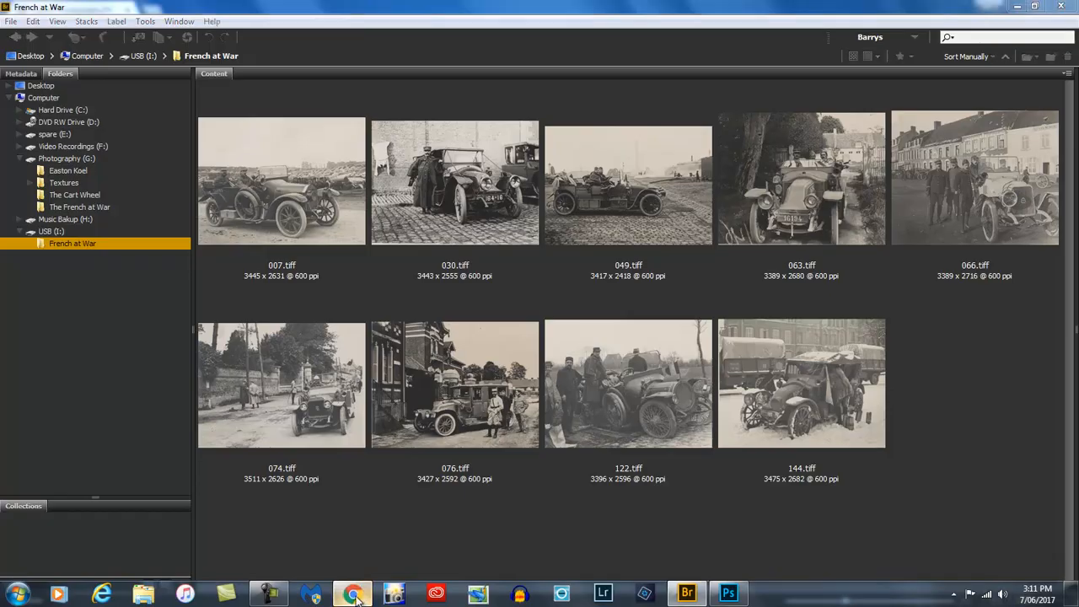
- Switch to Chrome and search the Beckham Digital website for "french at war"
left_click(352, 593)
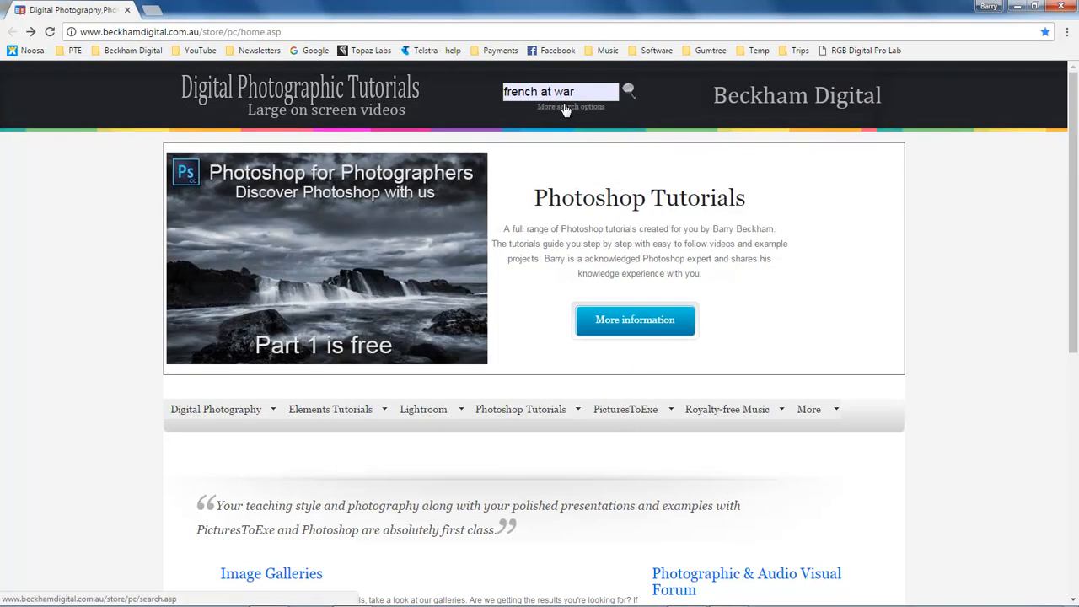
left_click(628, 92)
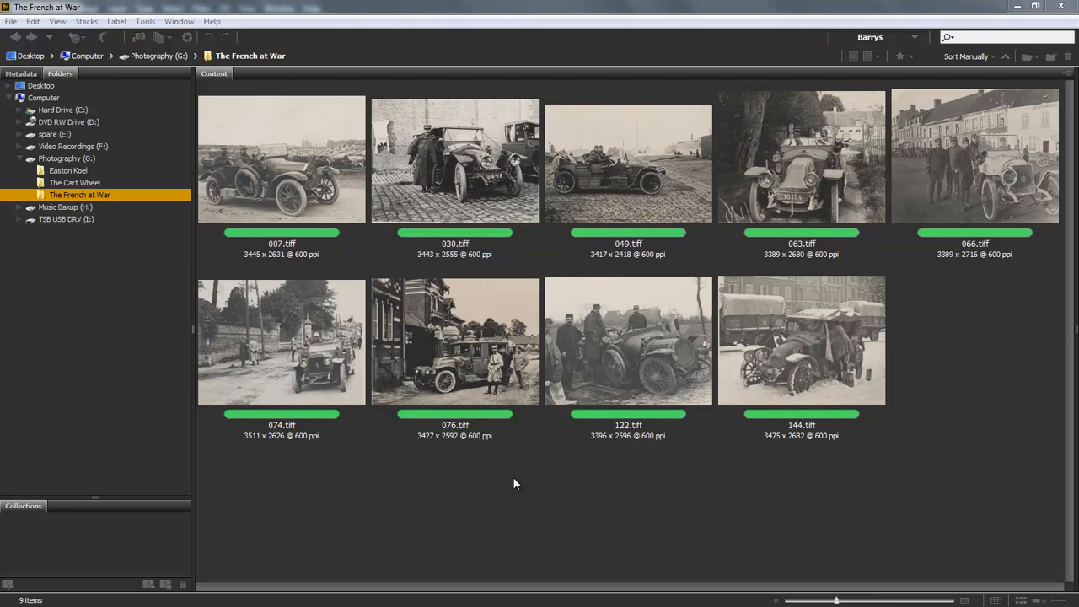
- Check the Labels preferences for the colour label names, their number keys and the Control key requirement
left_click(463, 349)
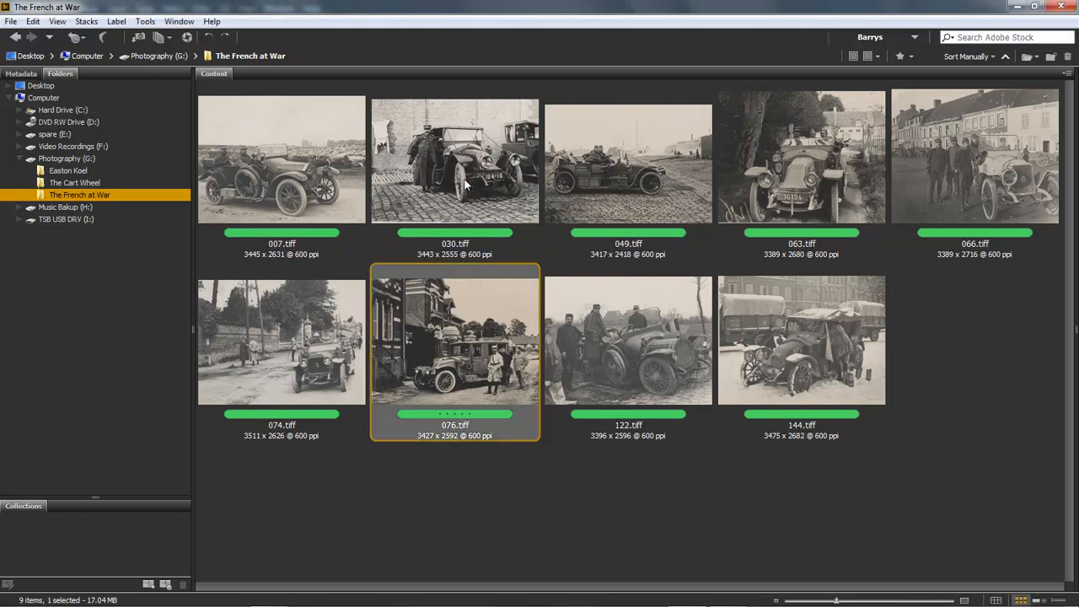
key("Up")
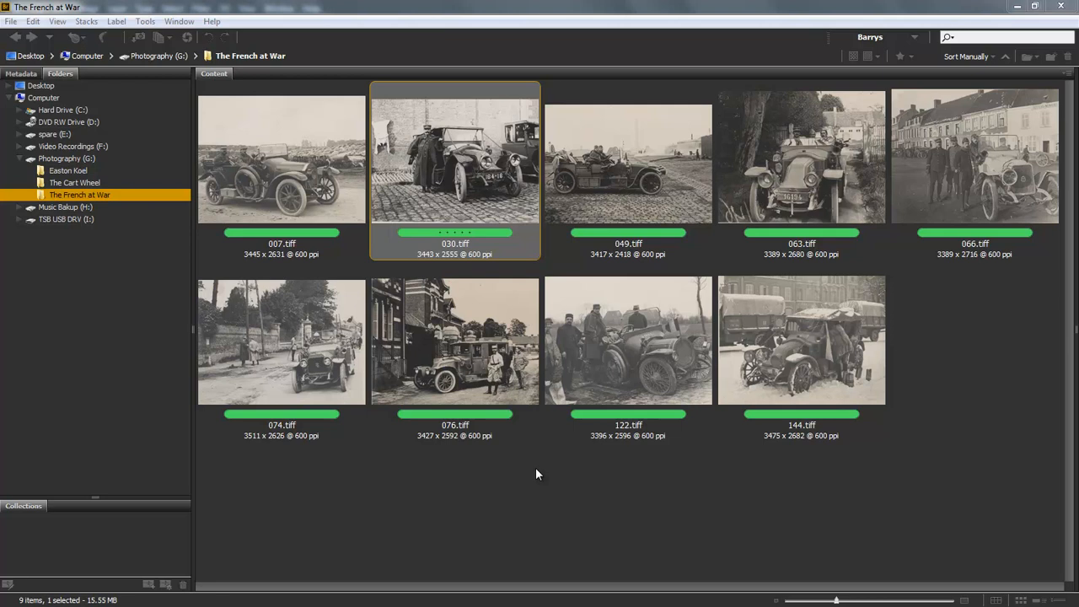
left_click(32, 23)
left_click(61, 292)
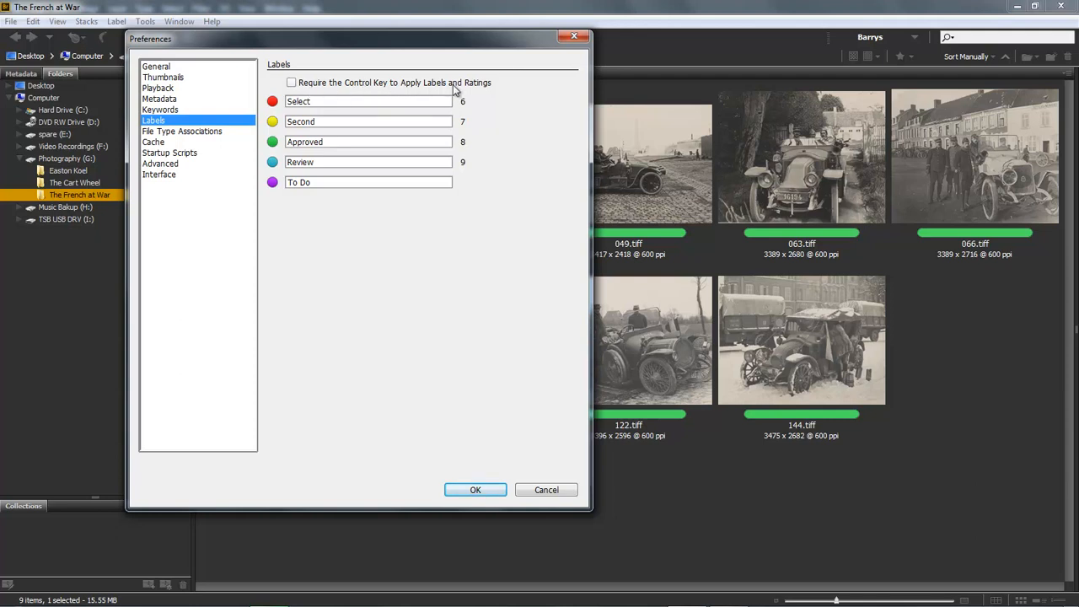
left_click(575, 38)
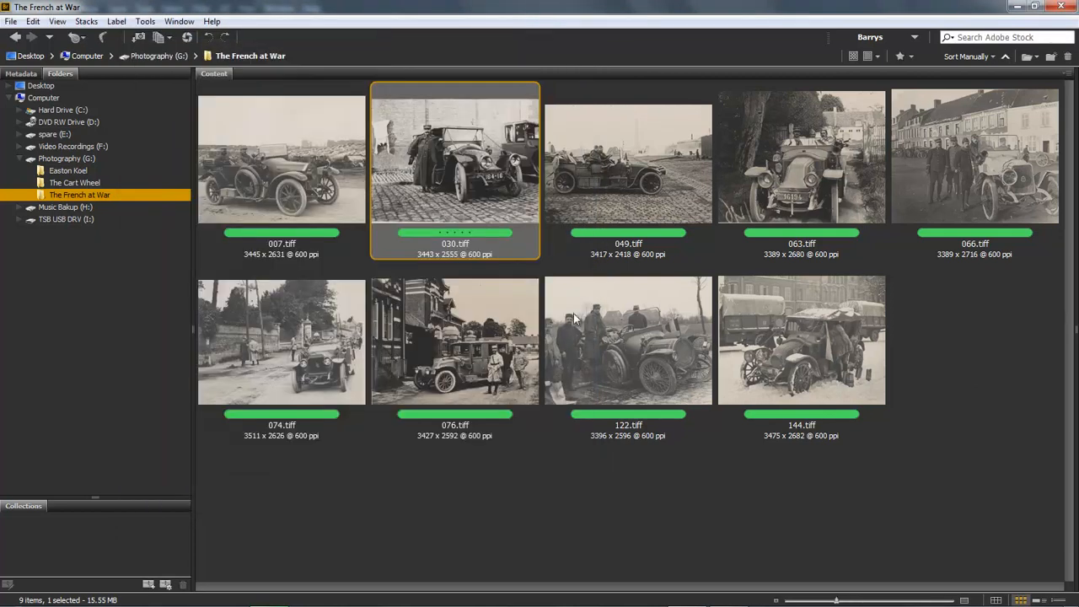
- Try the yellow, red, green and blue colour labels in turn on 049.tiff
left_click(631, 163)
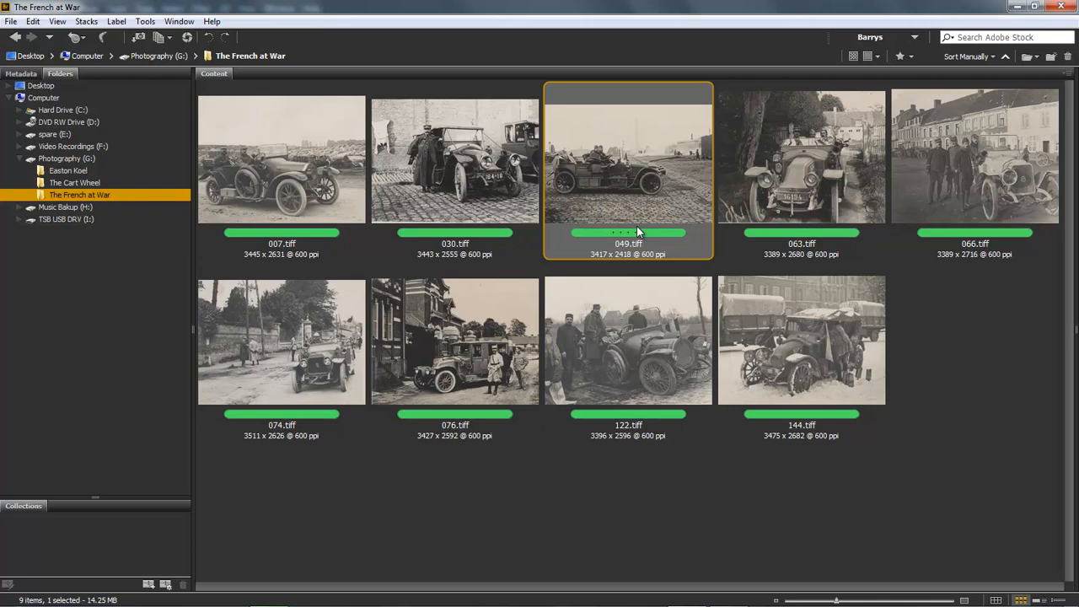
key("ctrl+8")
key("ctrl+7")
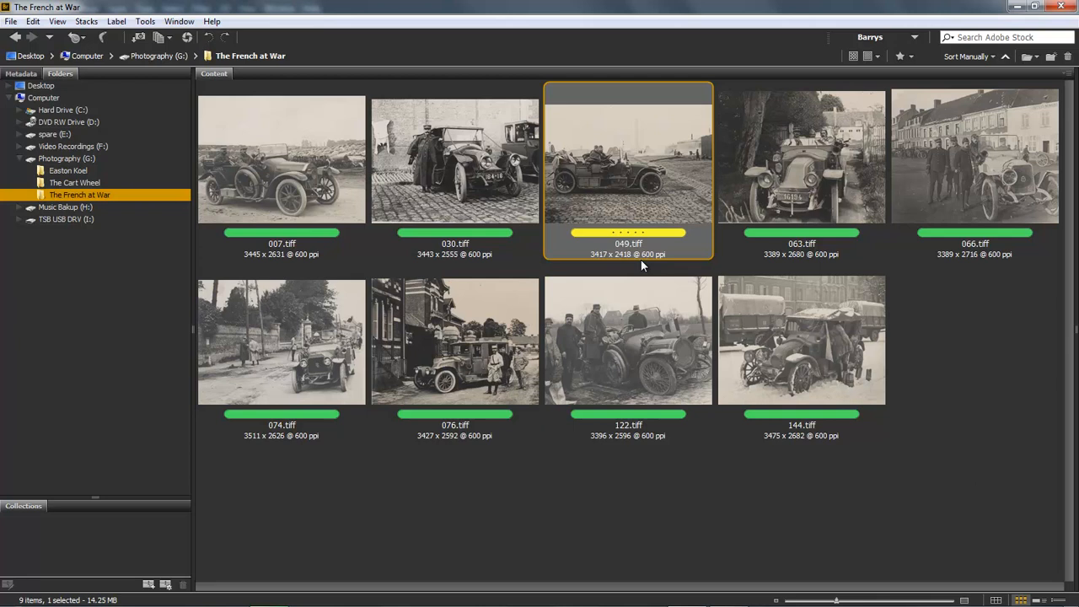
key("ctrl+6")
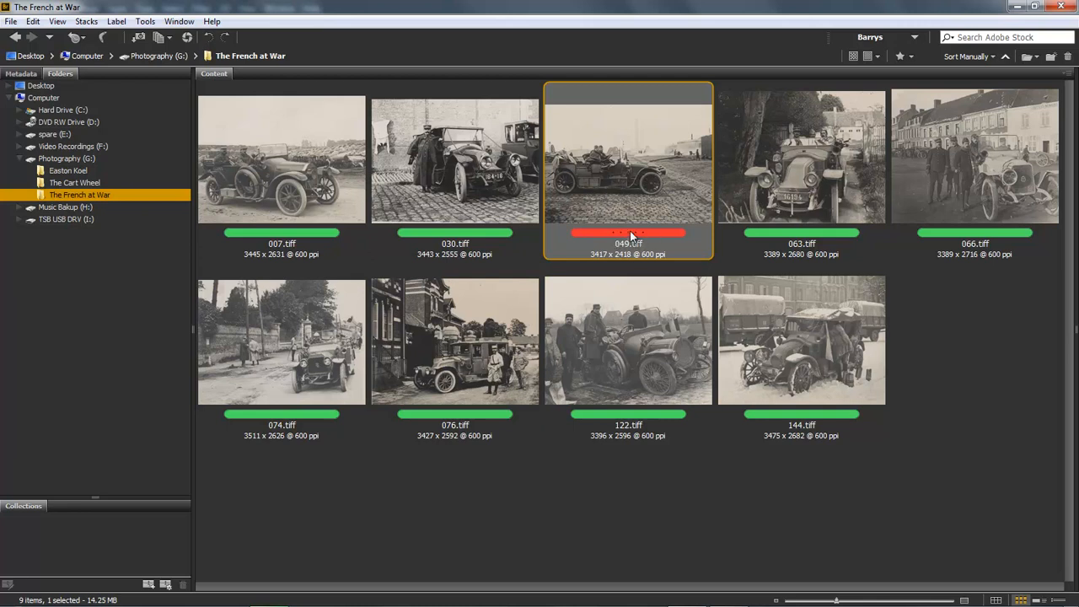
key("ctrl+6")
key("ctrl+6")
key("ctrl+7")
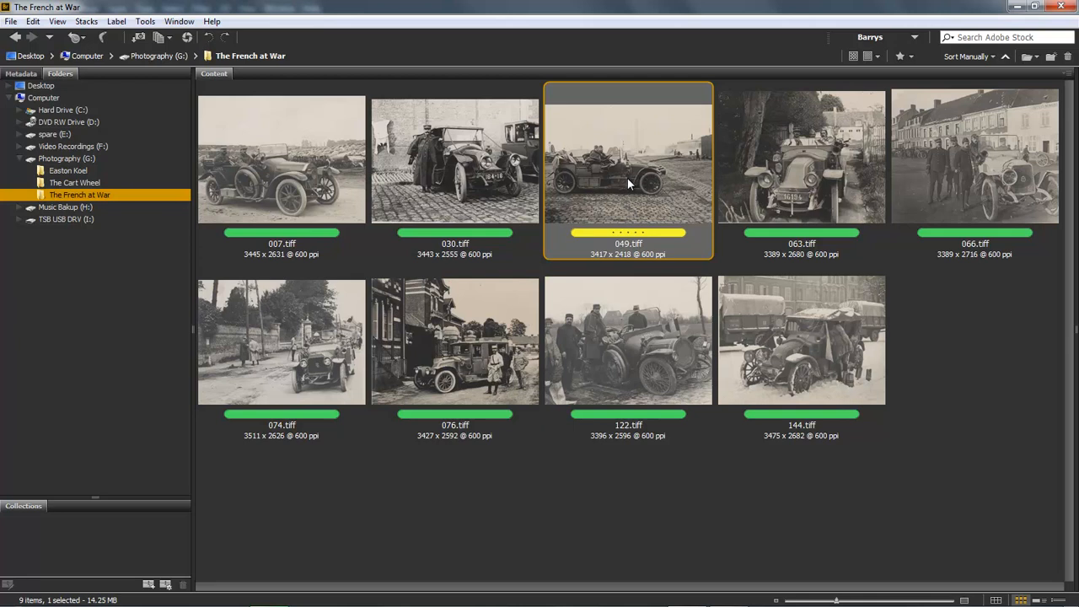
key("ctrl+8")
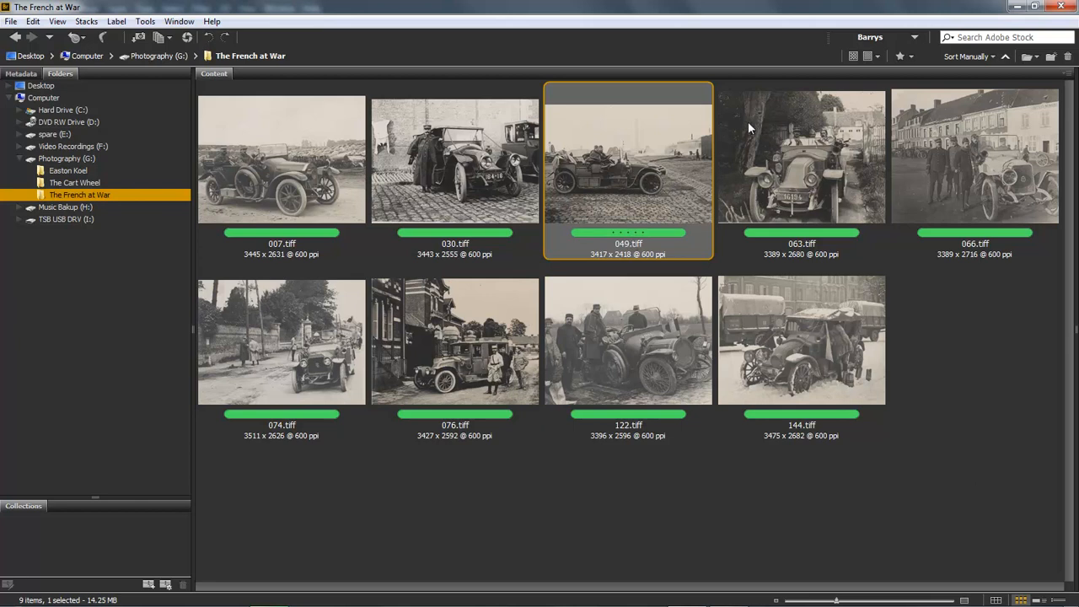
key("ctrl+9")
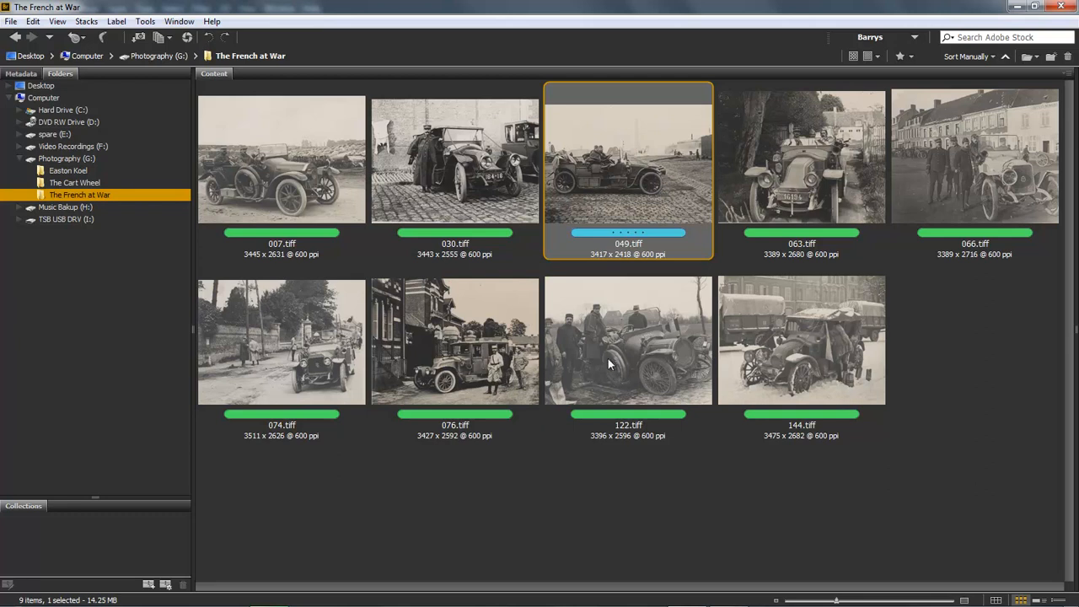
- Remove the colour labels from all images in the folder, from 007.tiff through 144.tiff
left_click(312, 170)
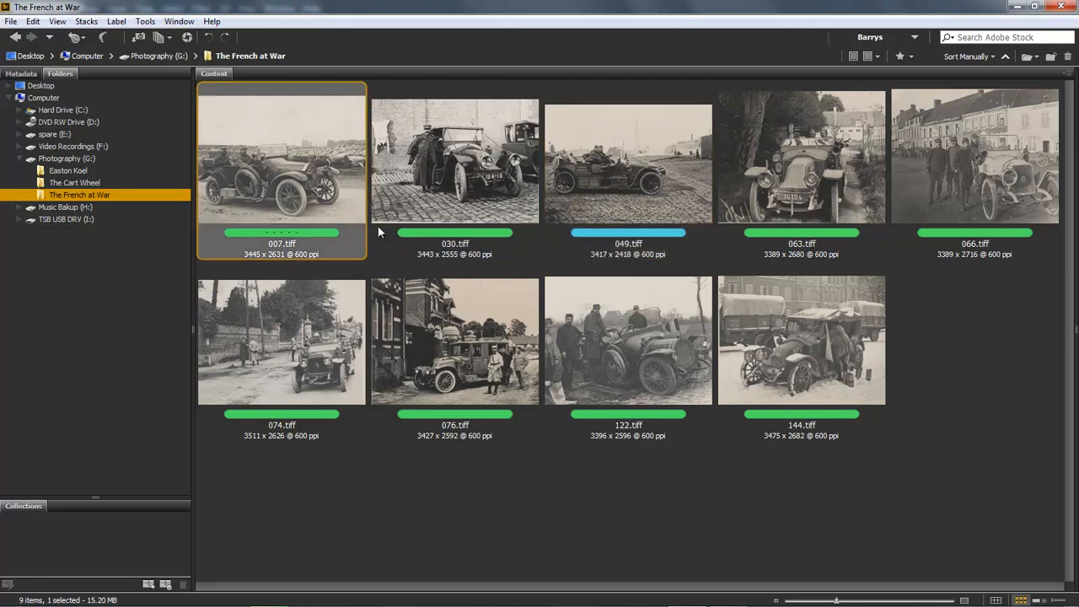
left_click(805, 345, "shift")
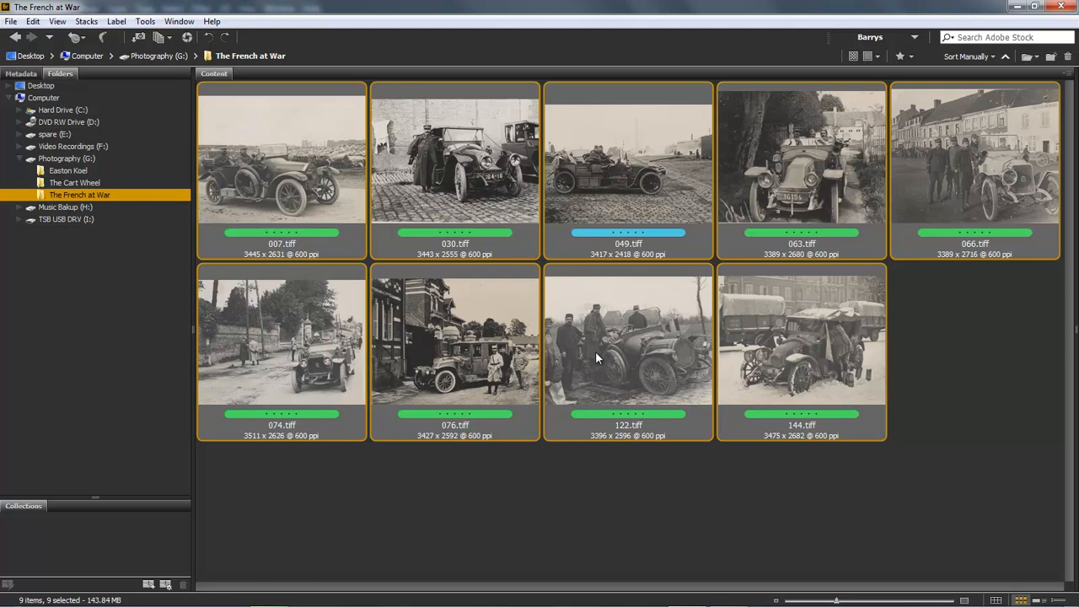
right_click(662, 364)
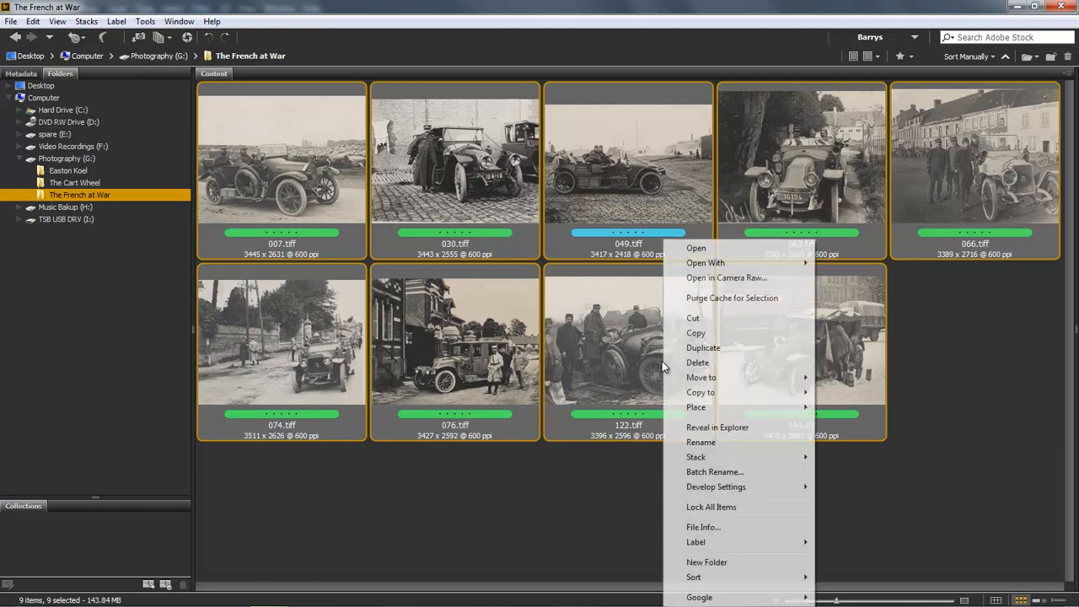
mouse_move(744, 543)
left_click(852, 469)
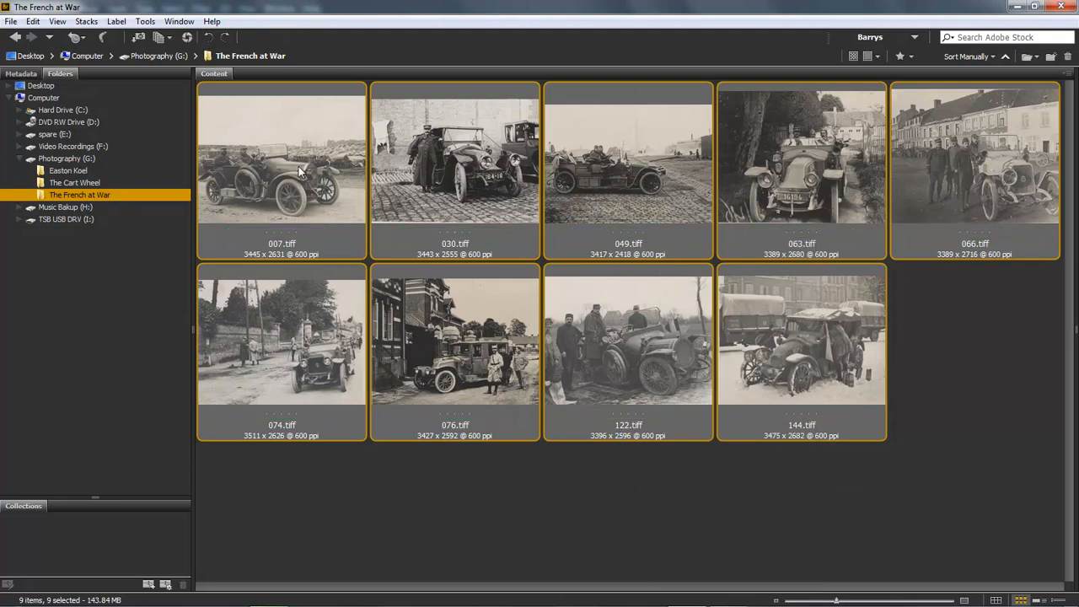
- Open 007.tiff in Camera Raw and look over the Lens Corrections and Basic settings
left_click(301, 202)
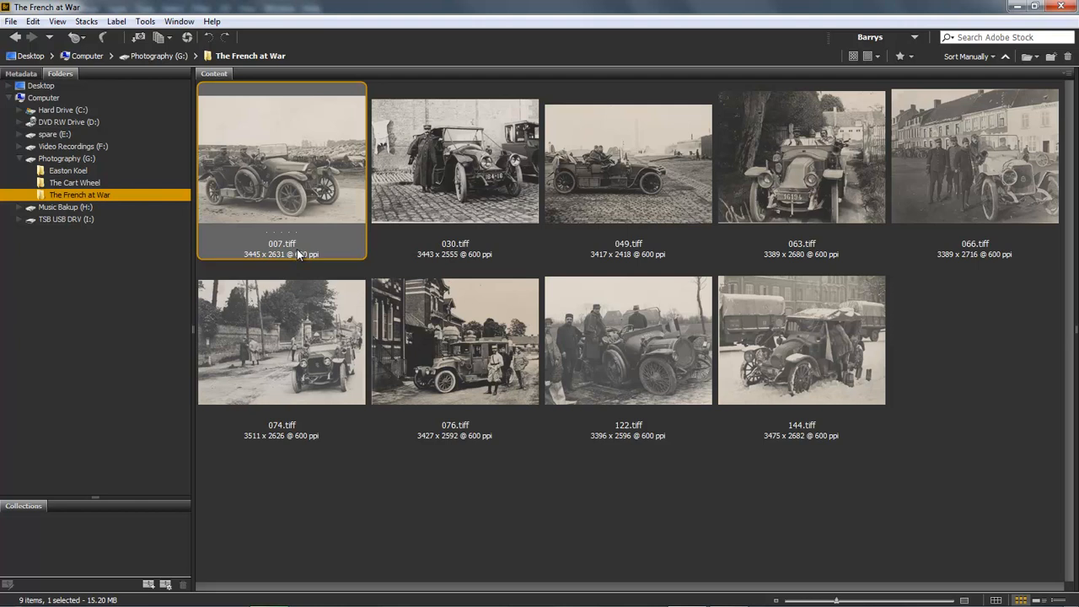
right_click(279, 160)
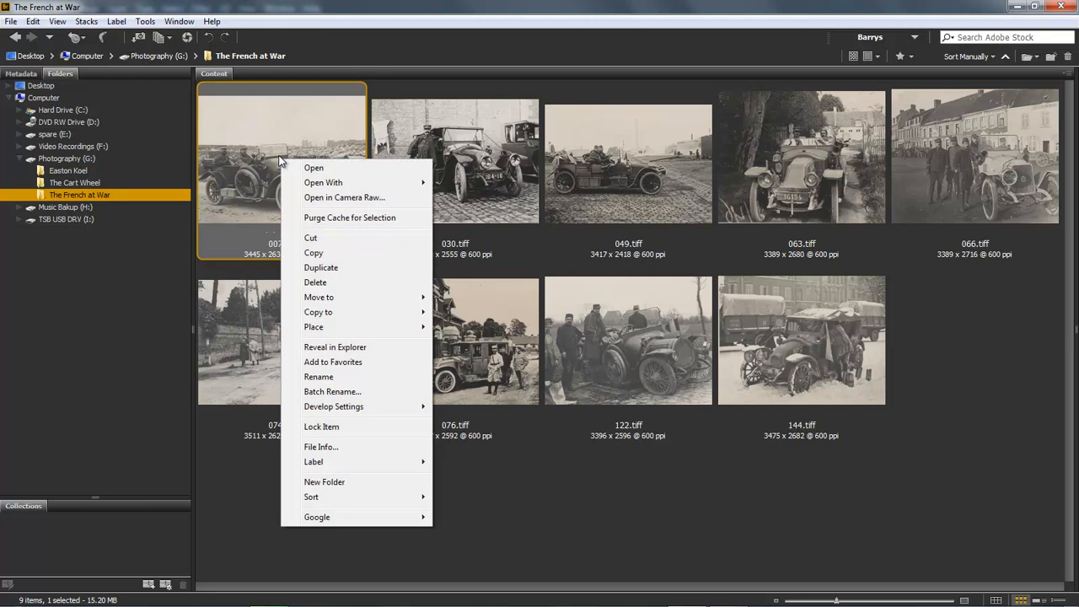
left_click(331, 199)
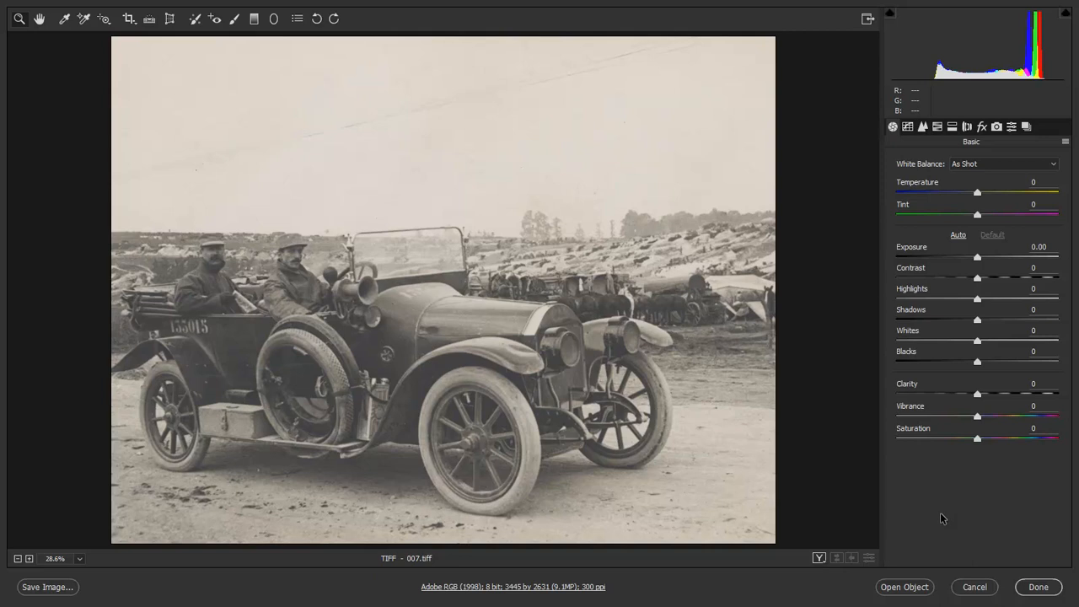
left_click(967, 128)
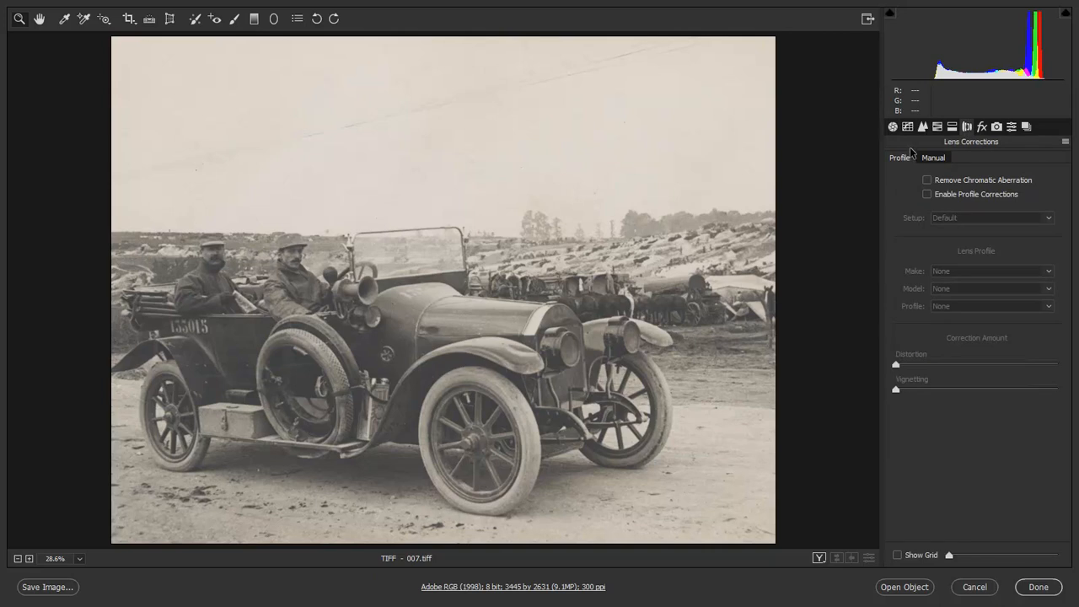
left_click(893, 128)
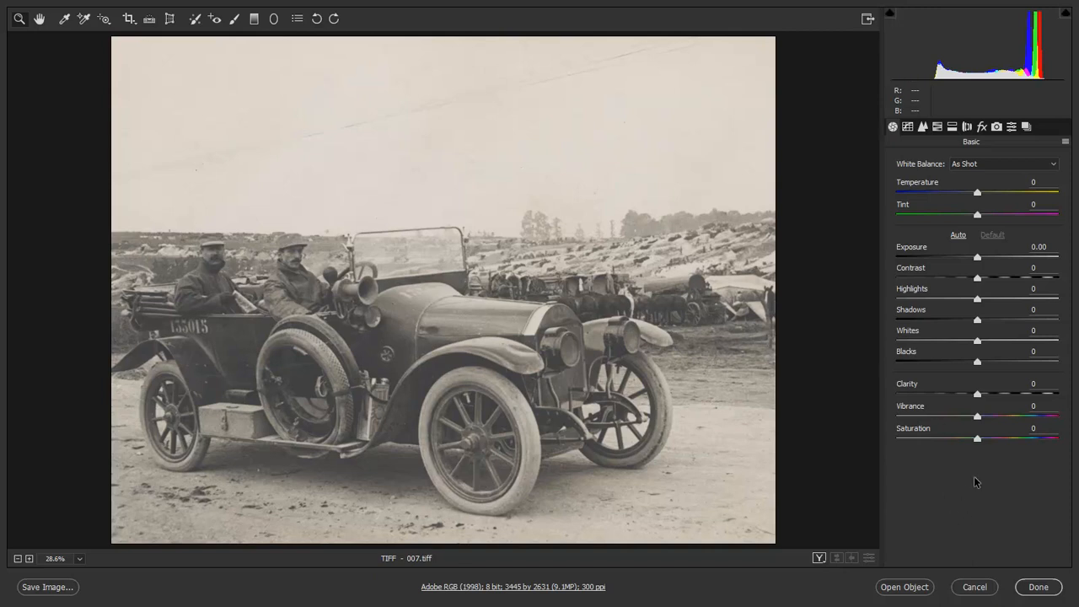
- Set the photo's basic adjustments to Shadows -53, Whites +43, Blacks -54 and Clarity +45
left_click(936, 320)
left_click_drag(936, 323, 935, 323)
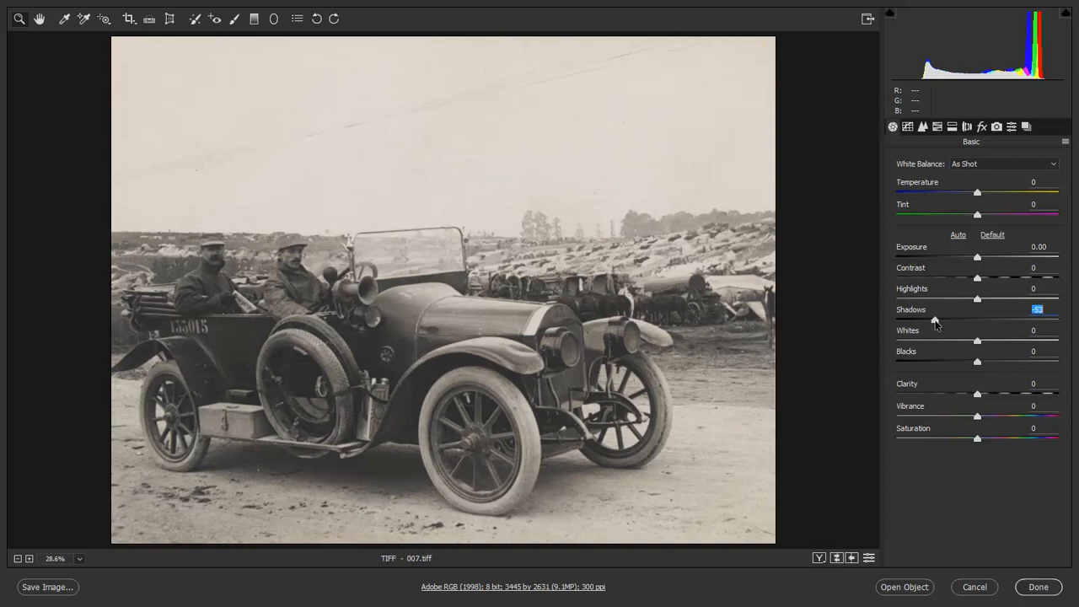
left_click(1004, 342)
left_click_drag(1004, 343, 1010, 342)
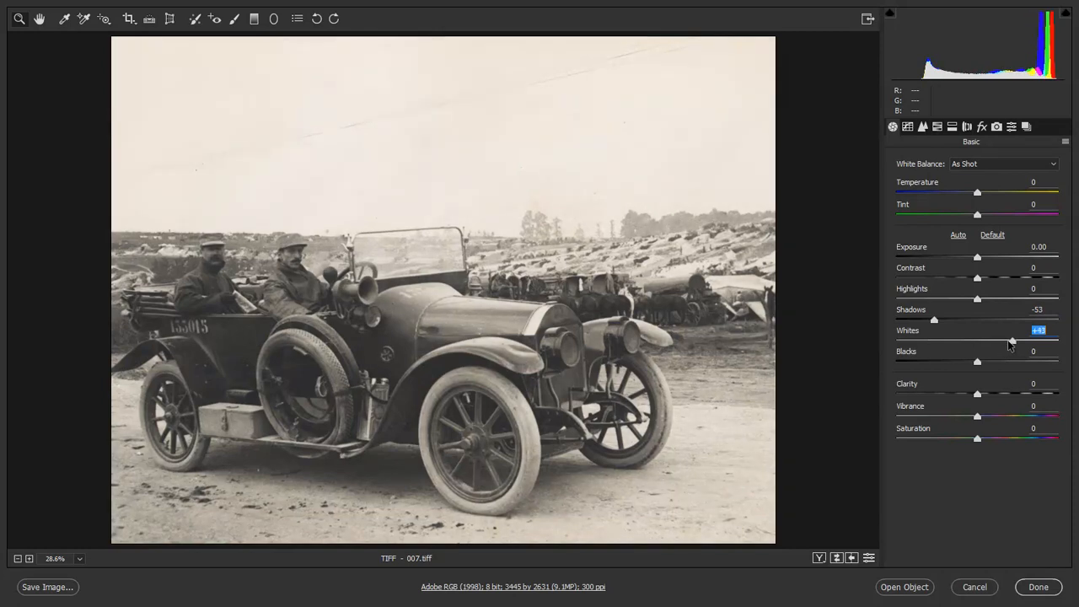
left_click(949, 362)
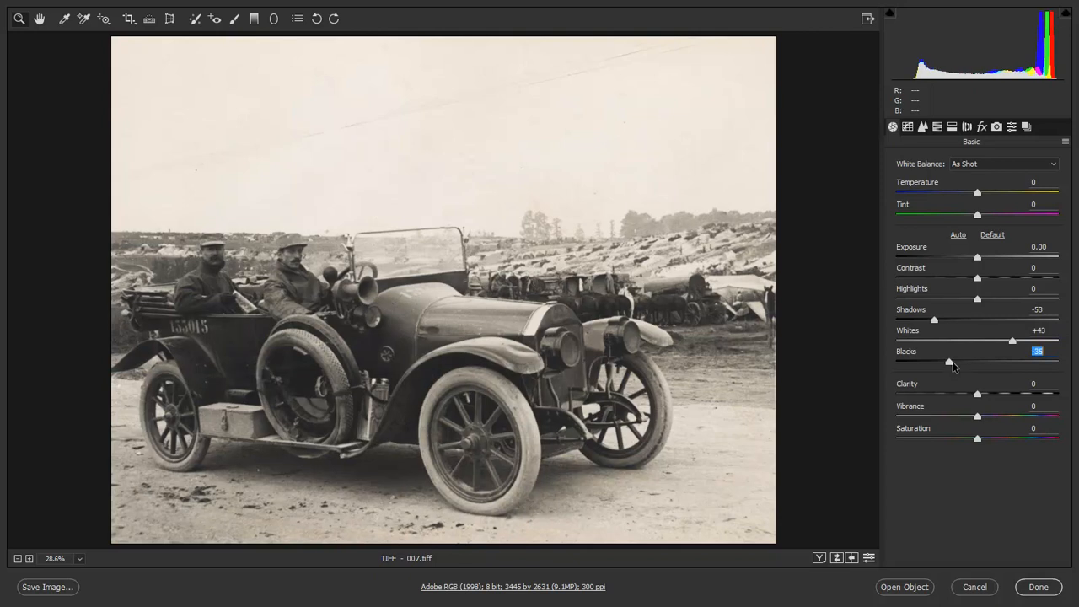
mouse_move(951, 361)
left_mouse_down()
mouse_move(926, 364)
mouse_move(935, 366)
left_mouse_up()
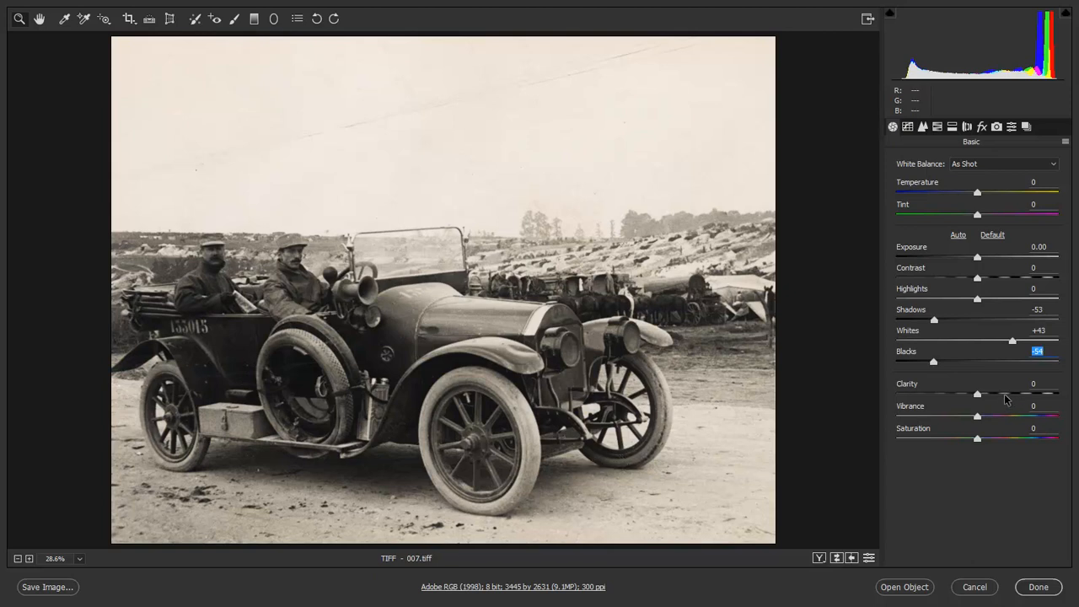
left_click_drag(1006, 395, 1014, 396)
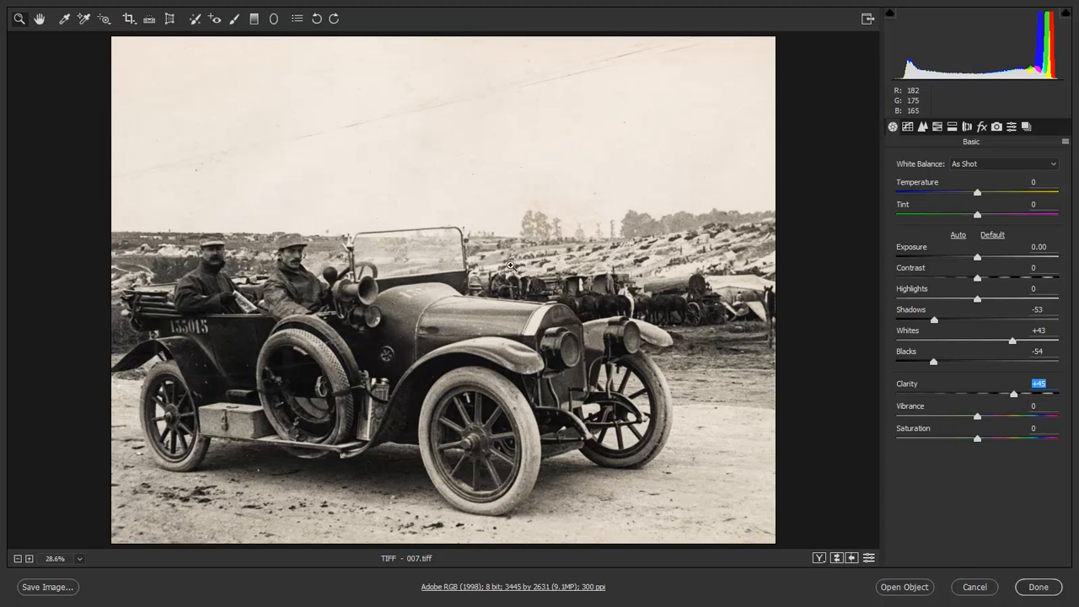
left_click(255, 21)
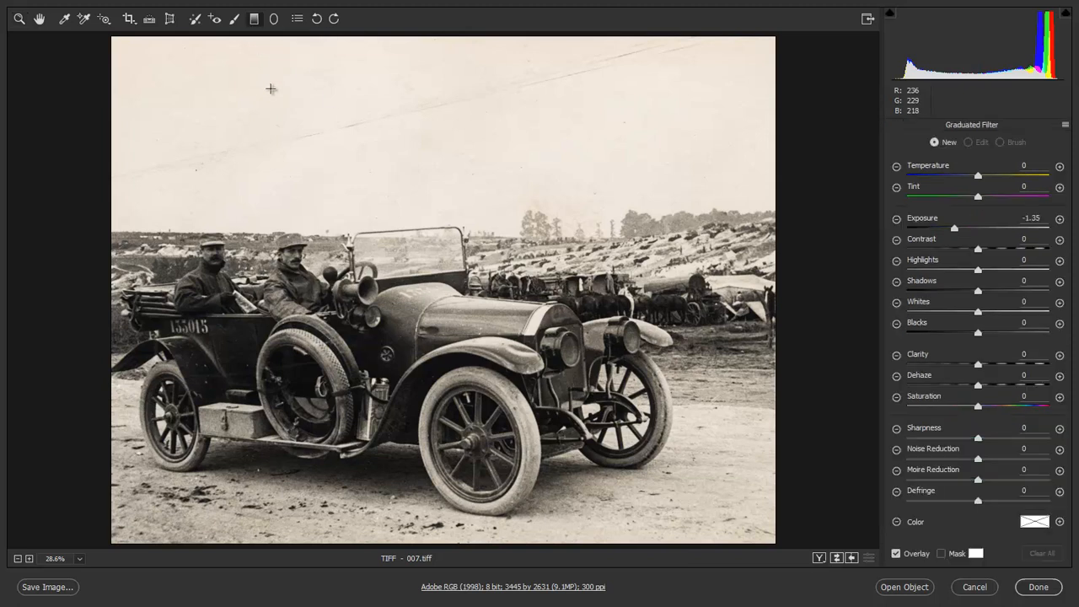
left_click_drag(431, 113, 433, 370)
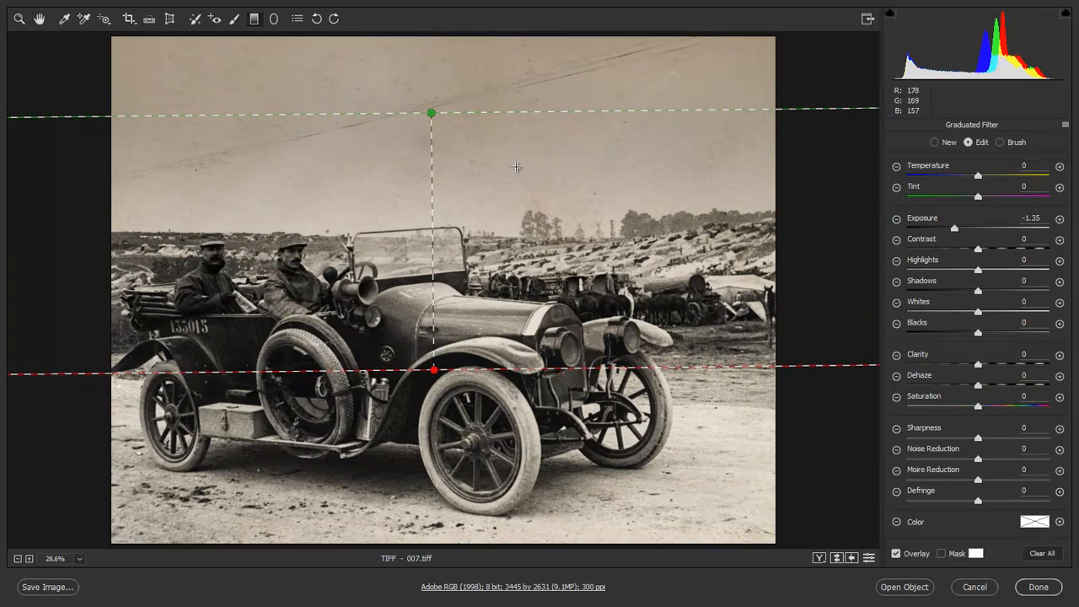
key("Delete")
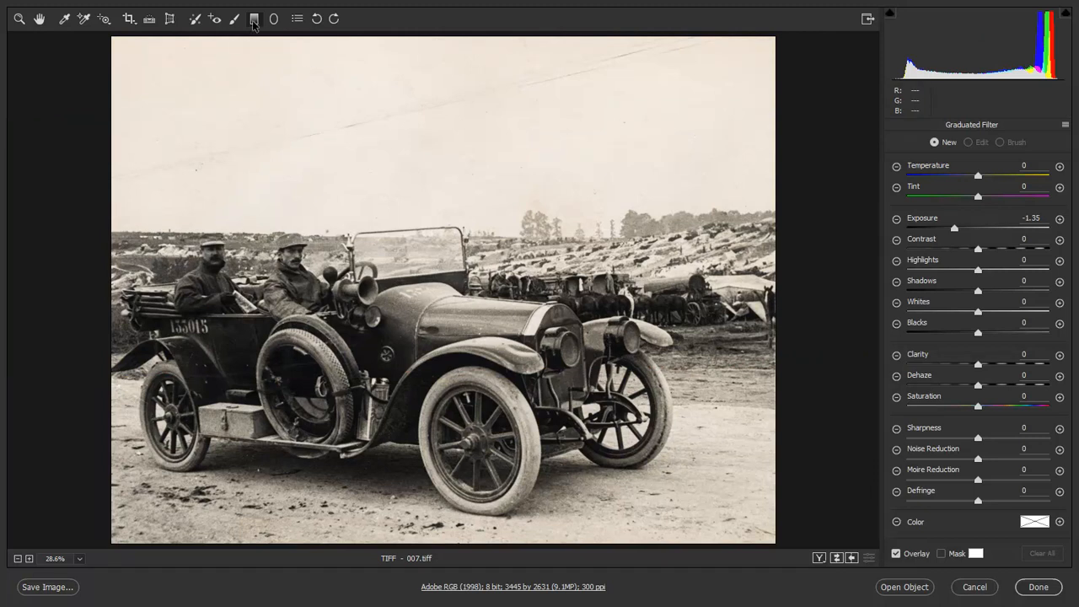
- Add a graduated filter from the photo's top edge down to the car's bonnet, reset its correction settings and set Exposure to -1.30
left_click_drag(410, 39, 414, 307)
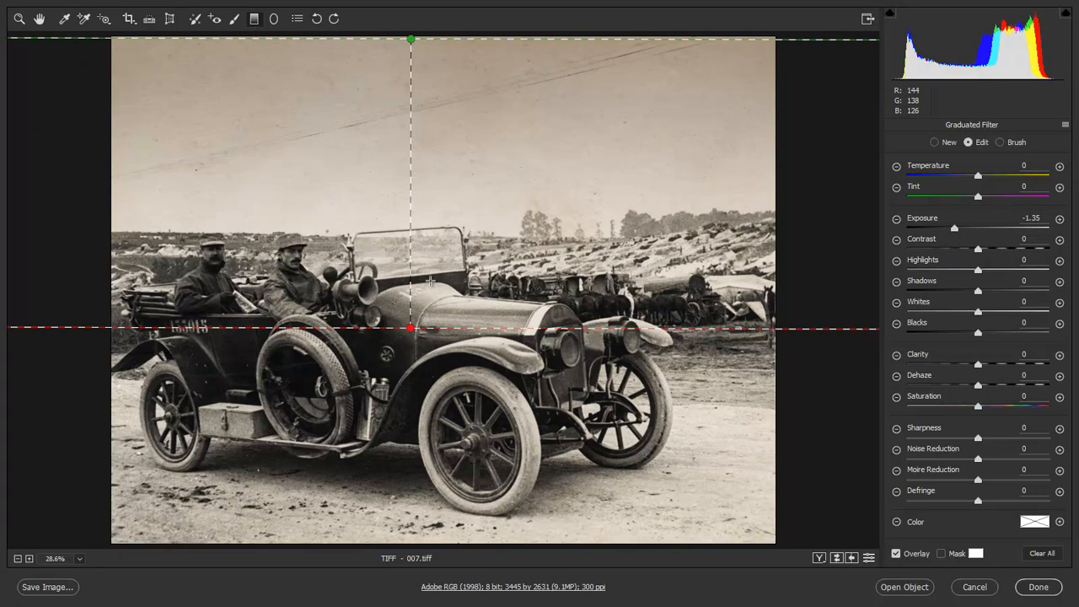
right_click(538, 138)
left_click(578, 149)
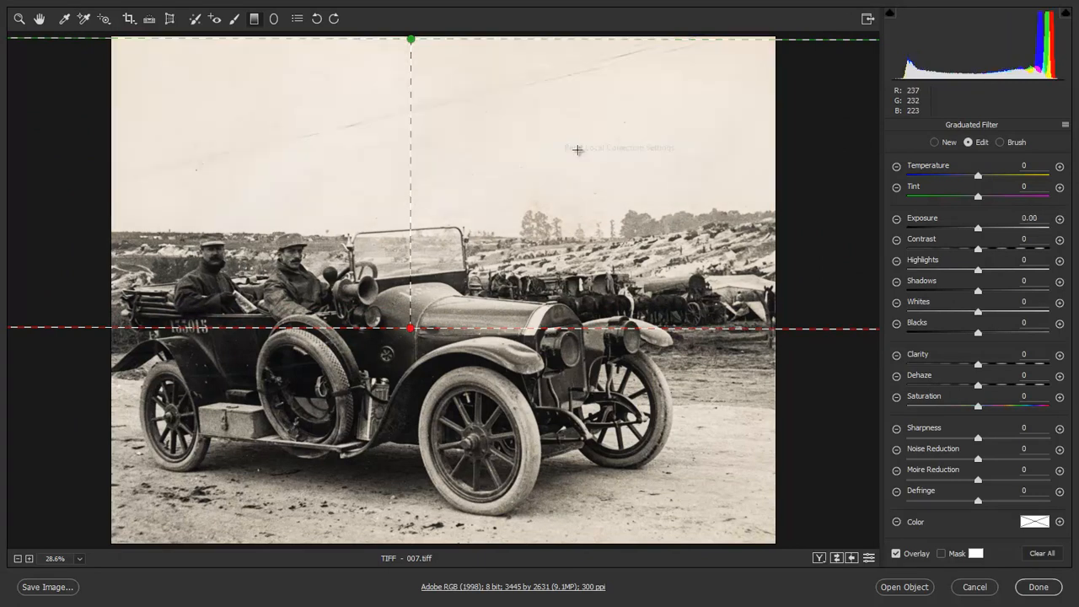
key("v")
left_click(977, 229)
left_click_drag(977, 229, 955, 236)
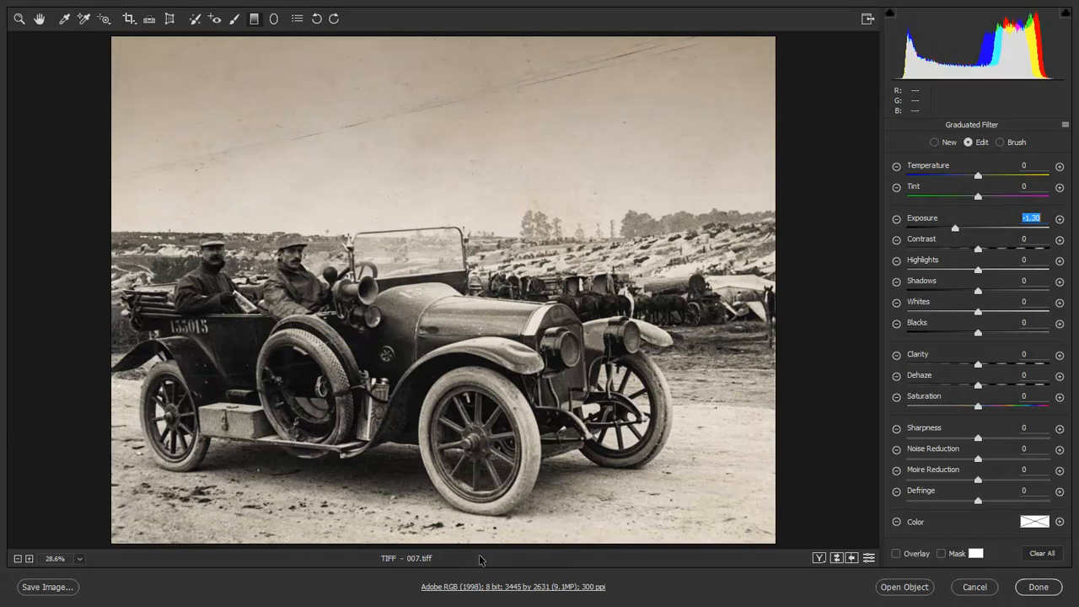
- Add a second graduated filter with Exposure -1.30 from the photo's bottom edge up to the middle of the front wheel
left_click_drag(446, 546, 444, 428)
key("v")
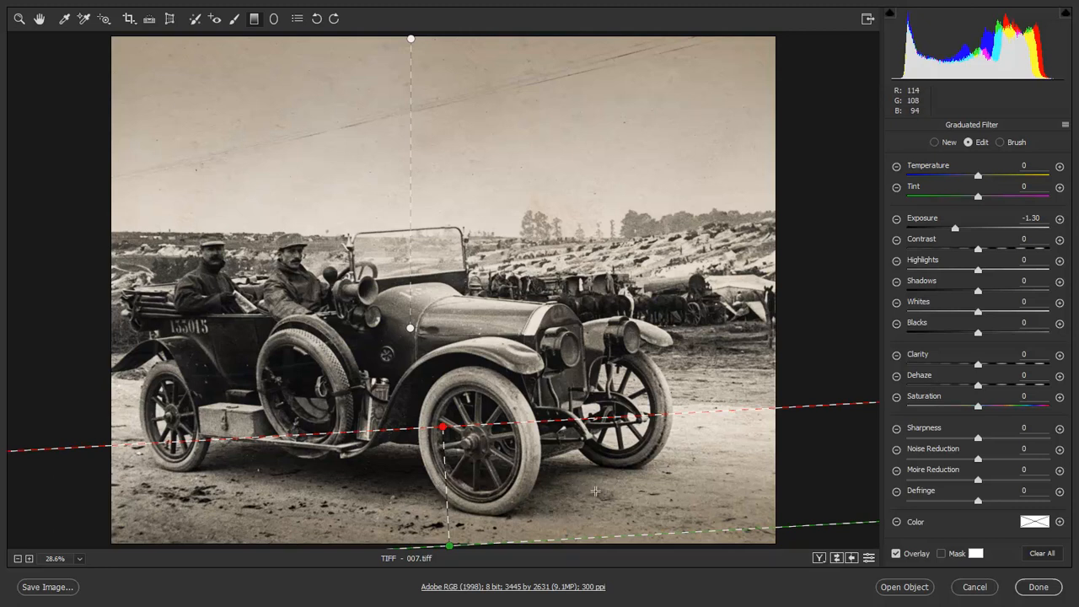
key("h")
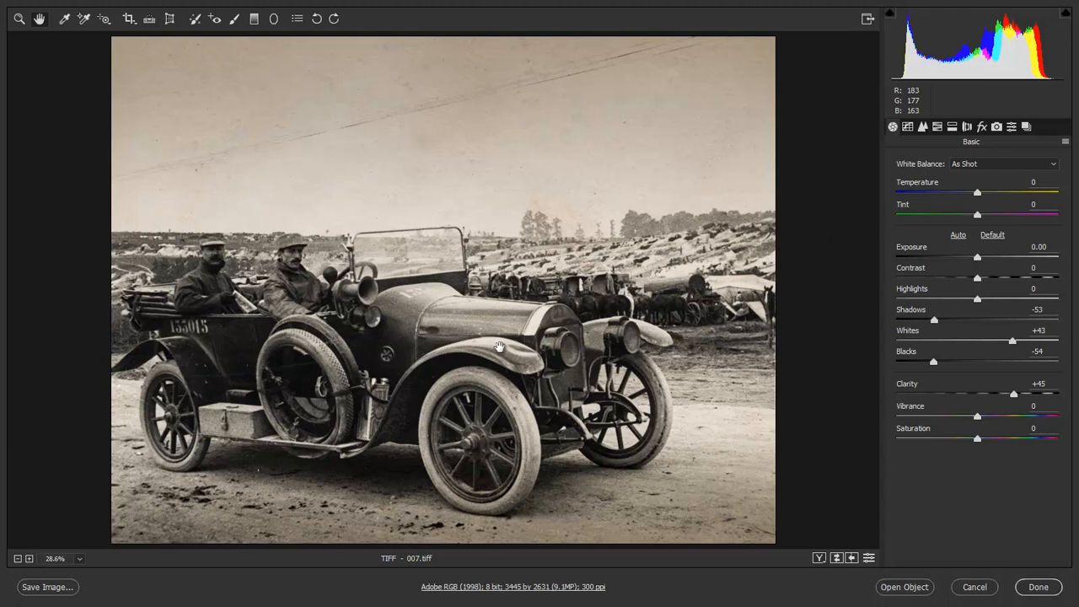
- Save all the current Camera Raw settings as a preset named French and open the photo in Photoshop as a smart object
left_click(1012, 127)
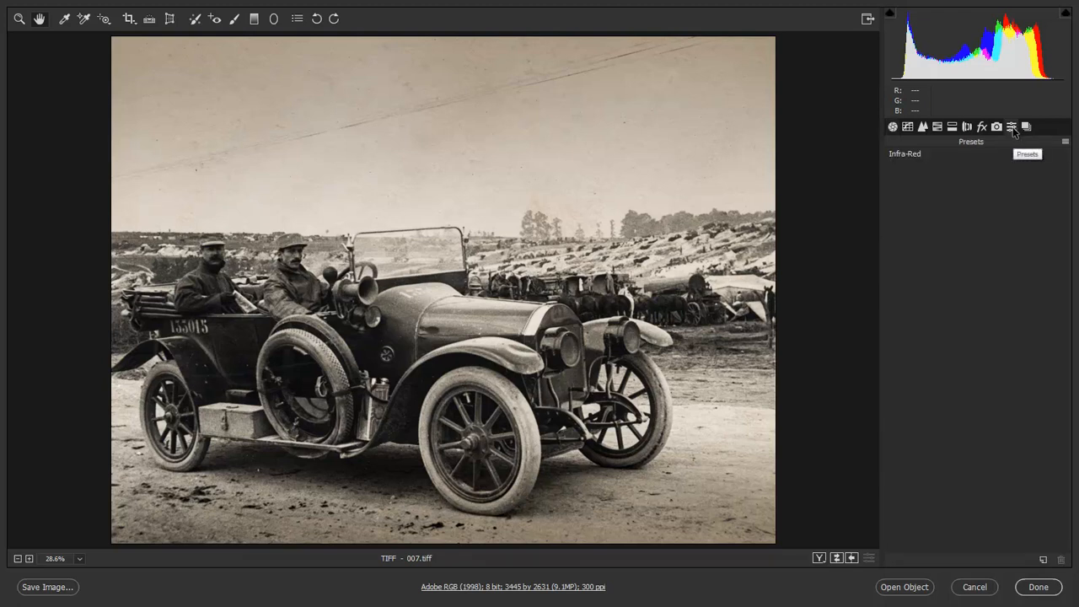
left_click(1043, 560)
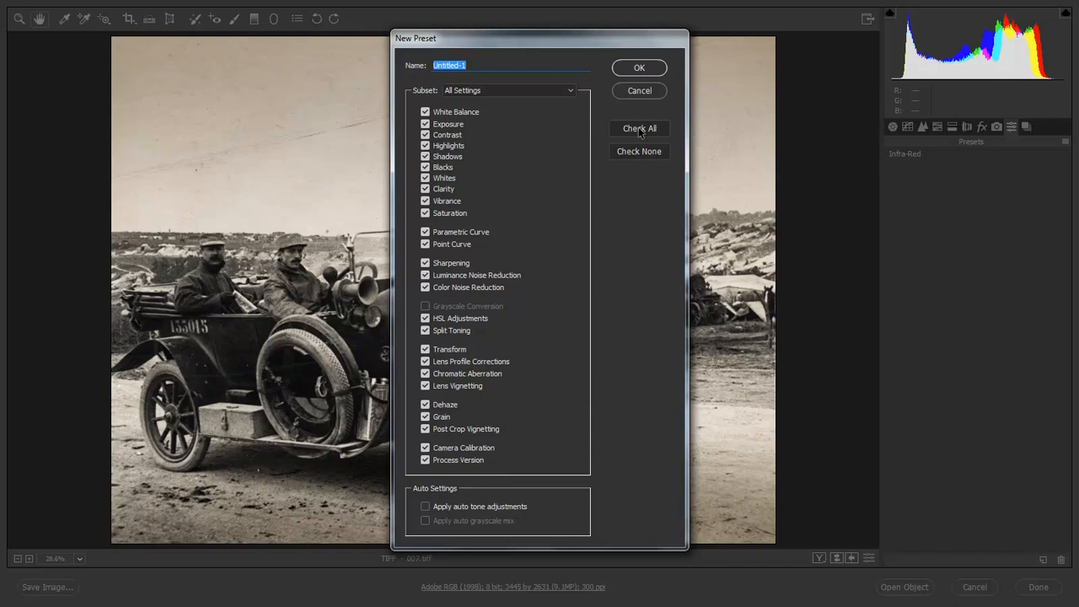
type("French")
left_click(638, 68)
left_click(903, 590)
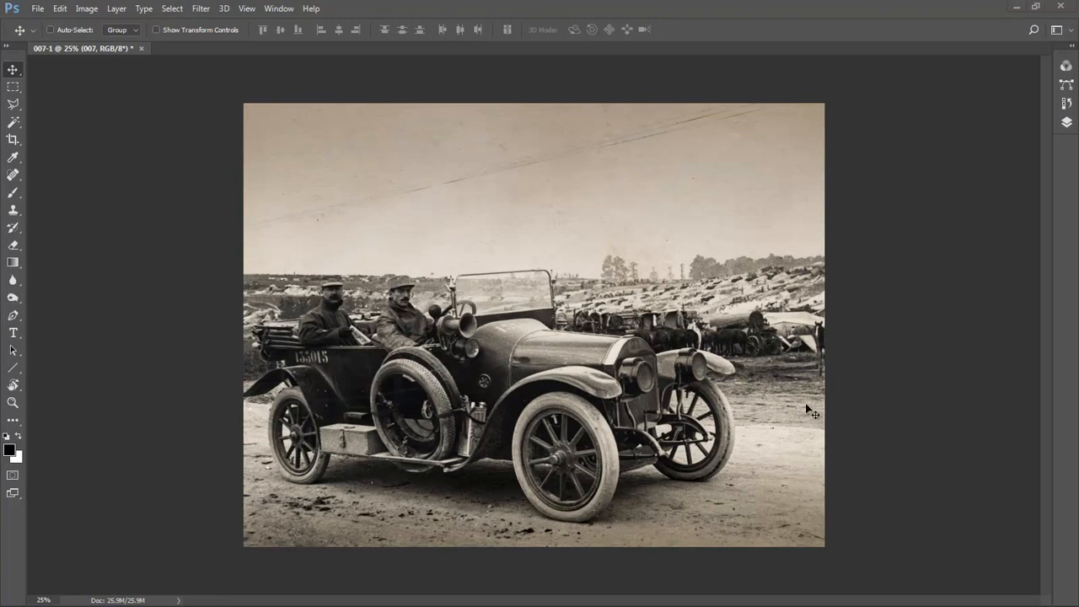
- Reopen the 007 smart object's Camera Raw settings and set Saturation to -98
key("ctrl+plus")
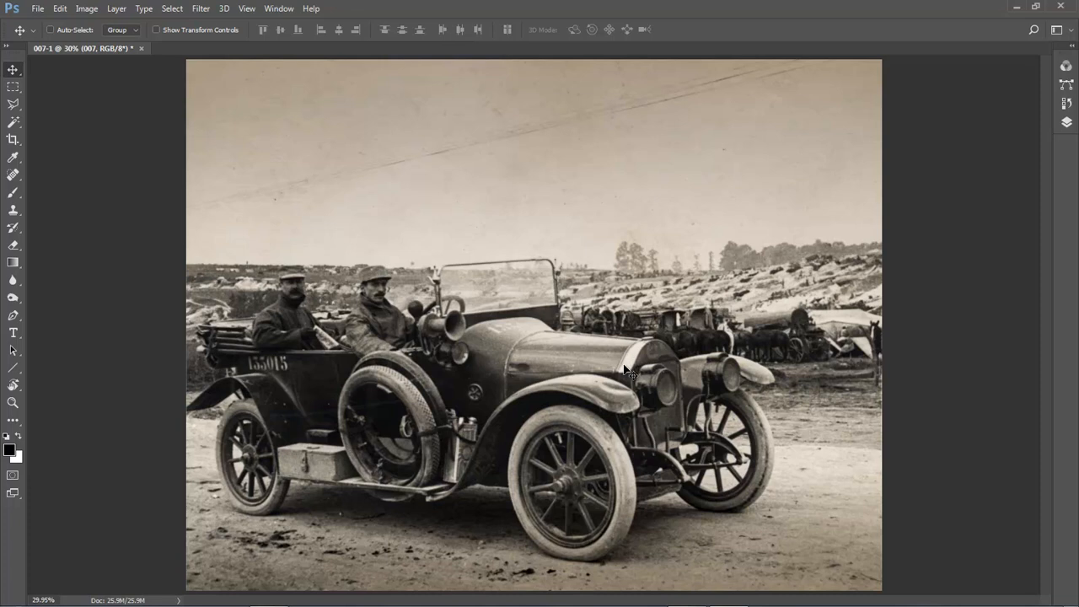
left_click(1066, 124)
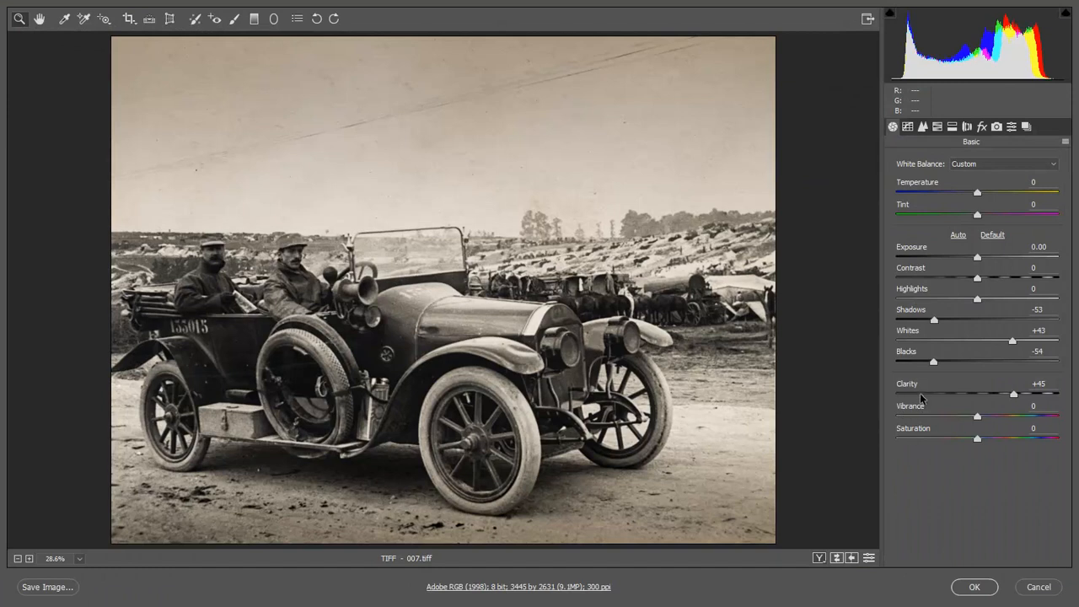
left_click(899, 438)
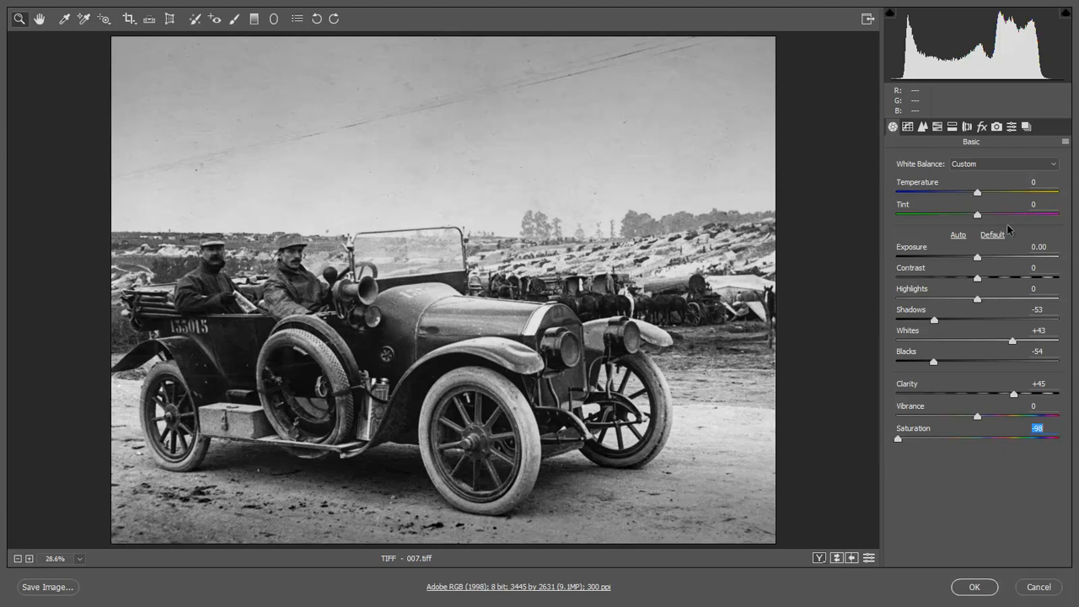
- Save all the current settings as a preset named French mono and apply the Camera Raw edits to the smart object
left_click(1012, 127)
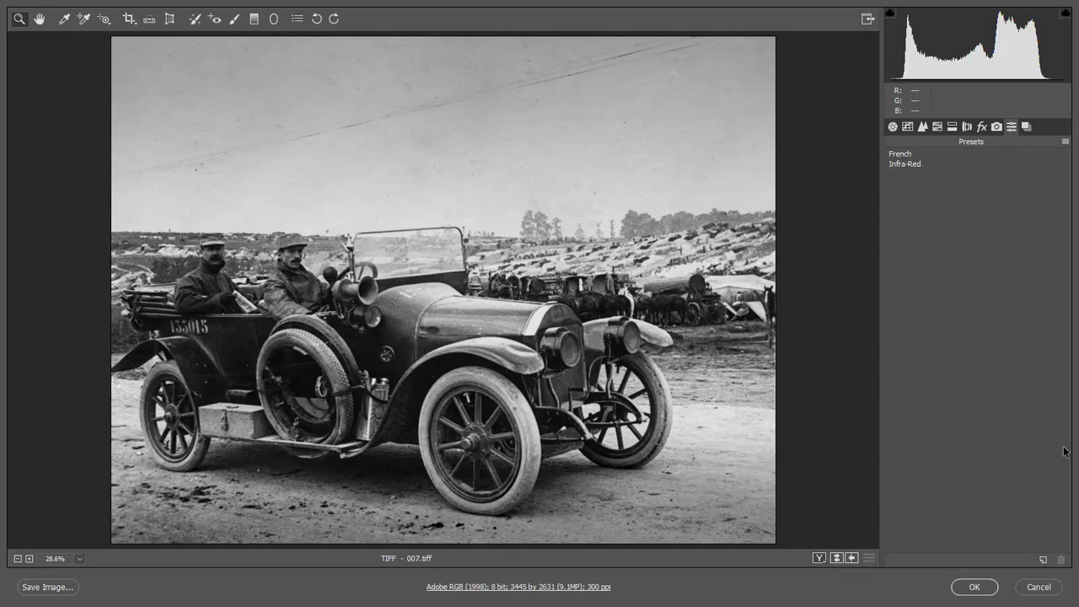
left_click(1042, 560)
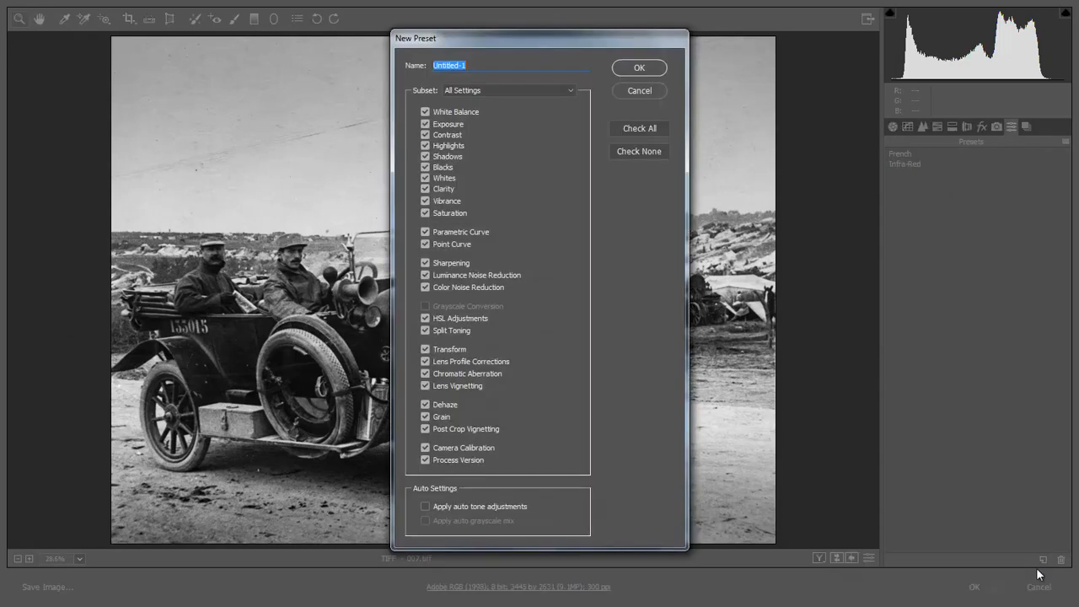
left_click(473, 67)
left_click_drag(473, 67, 382, 77)
type("French mono")
left_click(634, 71)
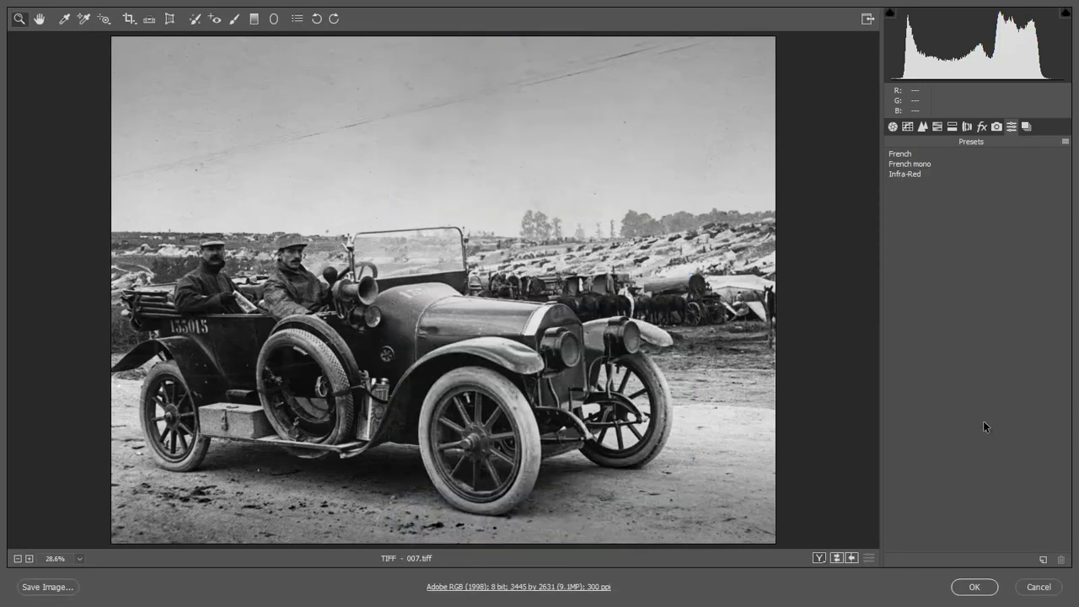
left_click(975, 587)
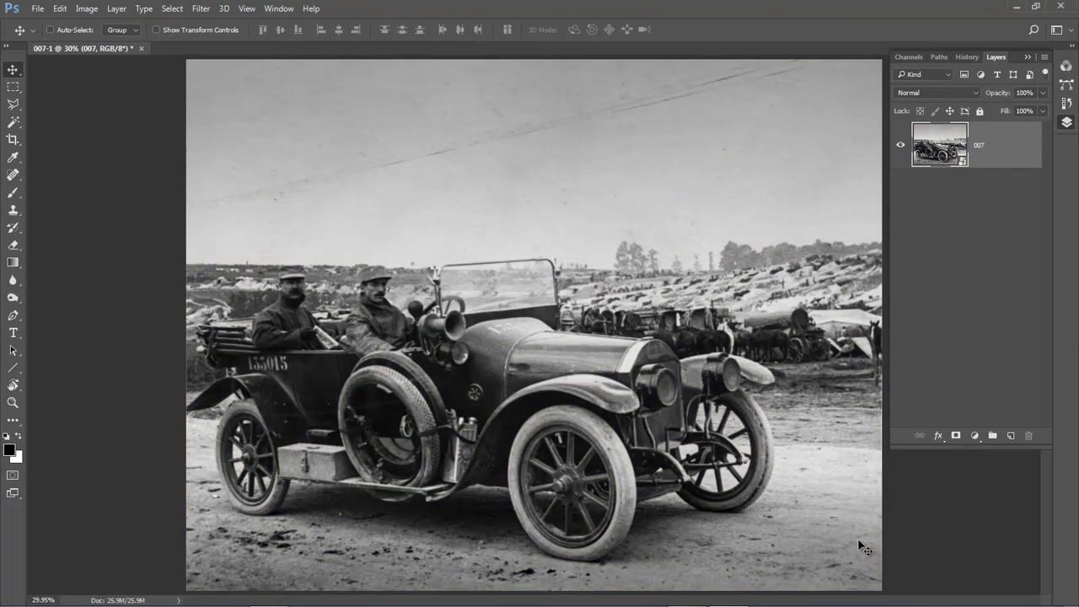
key("F7")
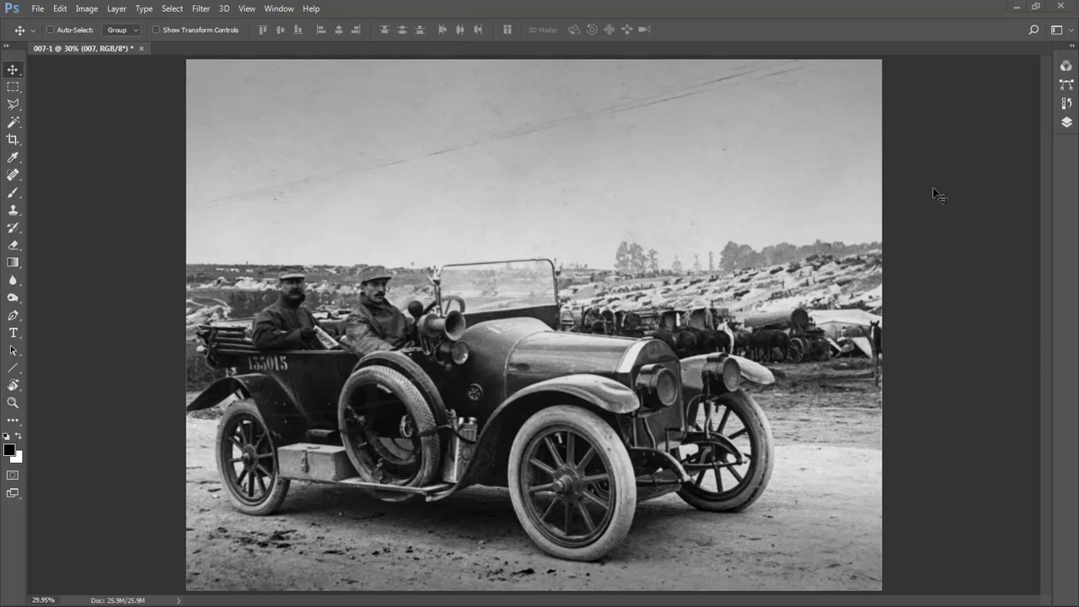
- Add a new empty layer above the 007 layer for the retouching
left_click(1067, 122)
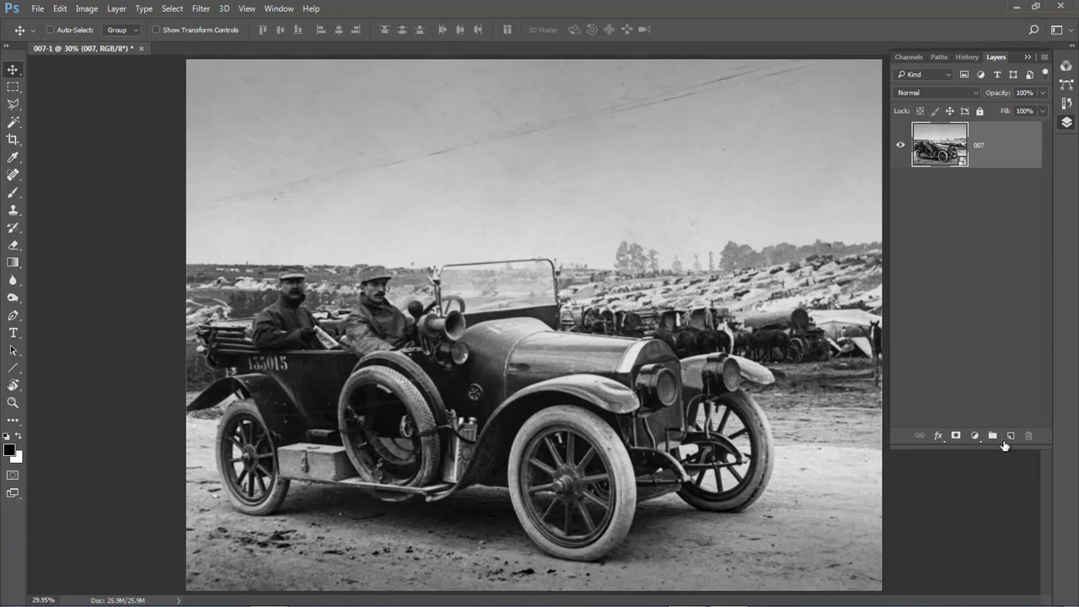
left_click(1011, 436)
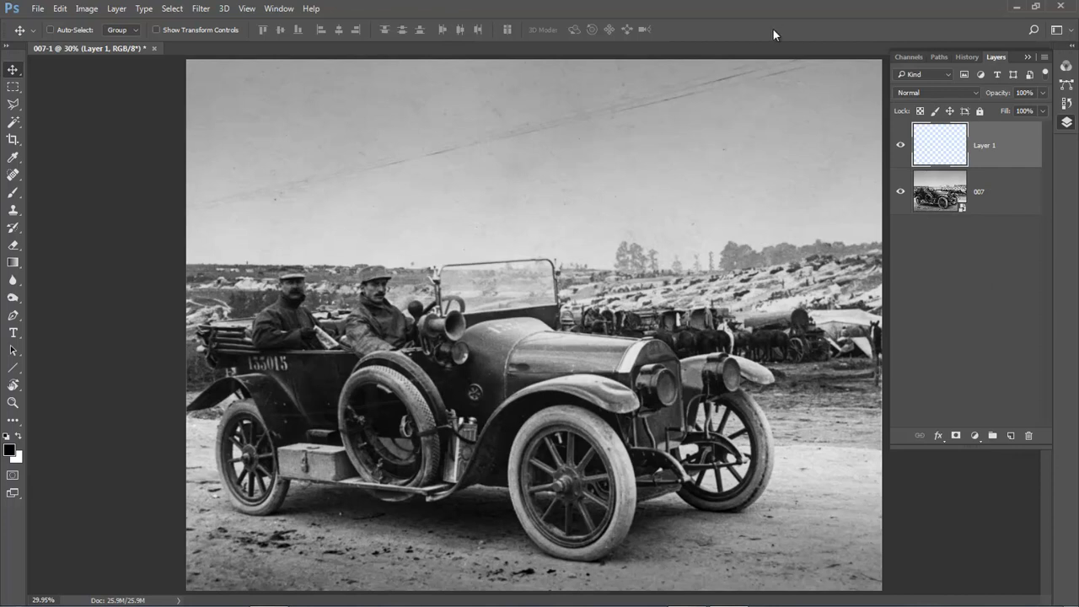
key("F7")
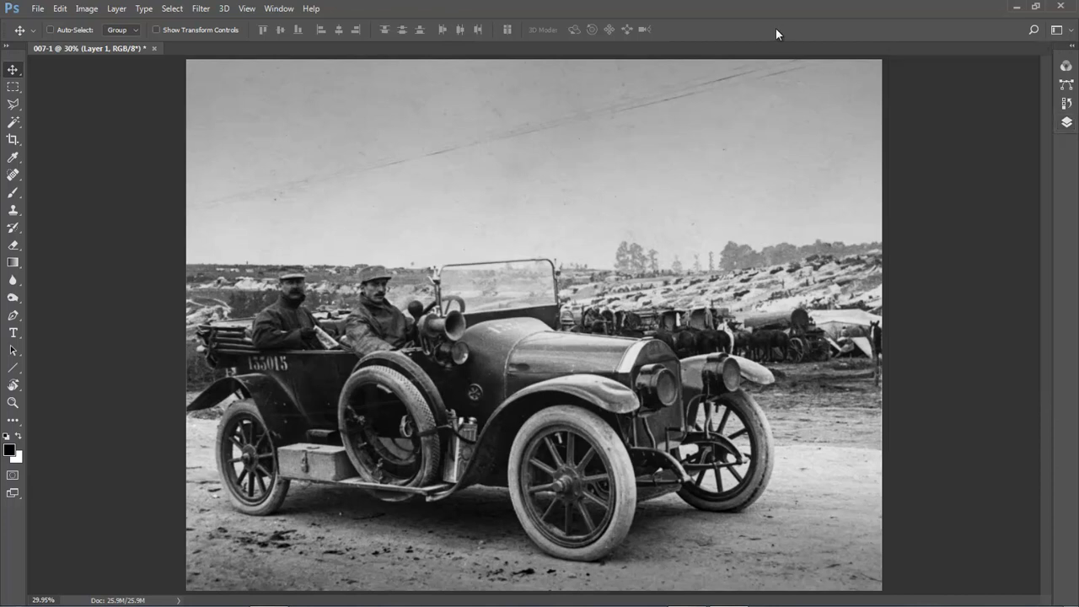
- Try to heal the long diagonal scratch across the sky with the Spot Healing Brush at size 175, and undo the stroke
left_click(14, 177)
left_click(56, 179)
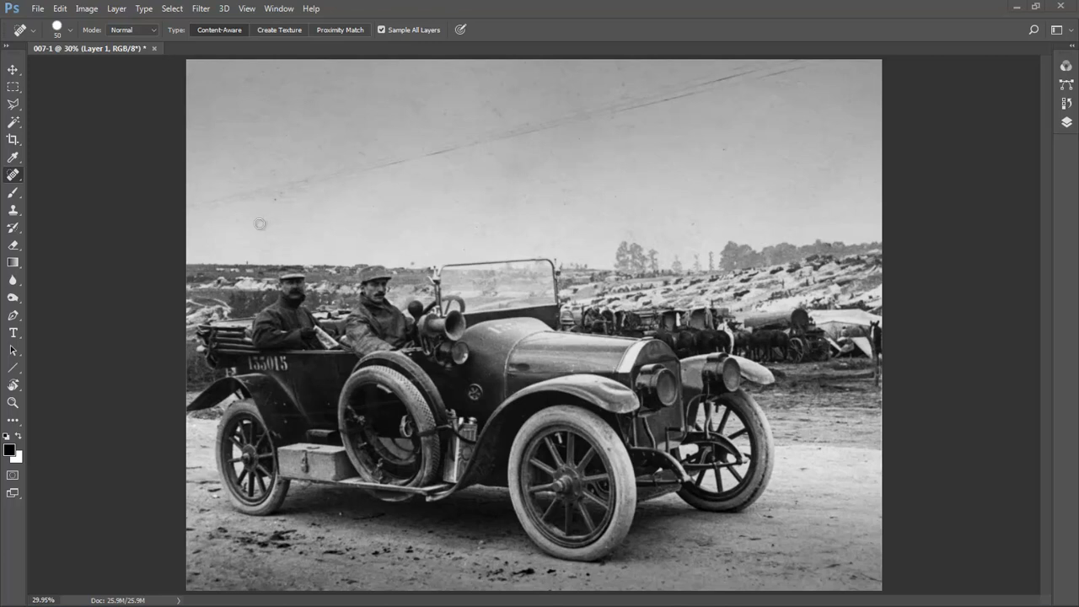
key("bracketright")
key("bracketright")
key("bracketright")
key("bracketright")
key("bracketright")
key("bracketright")
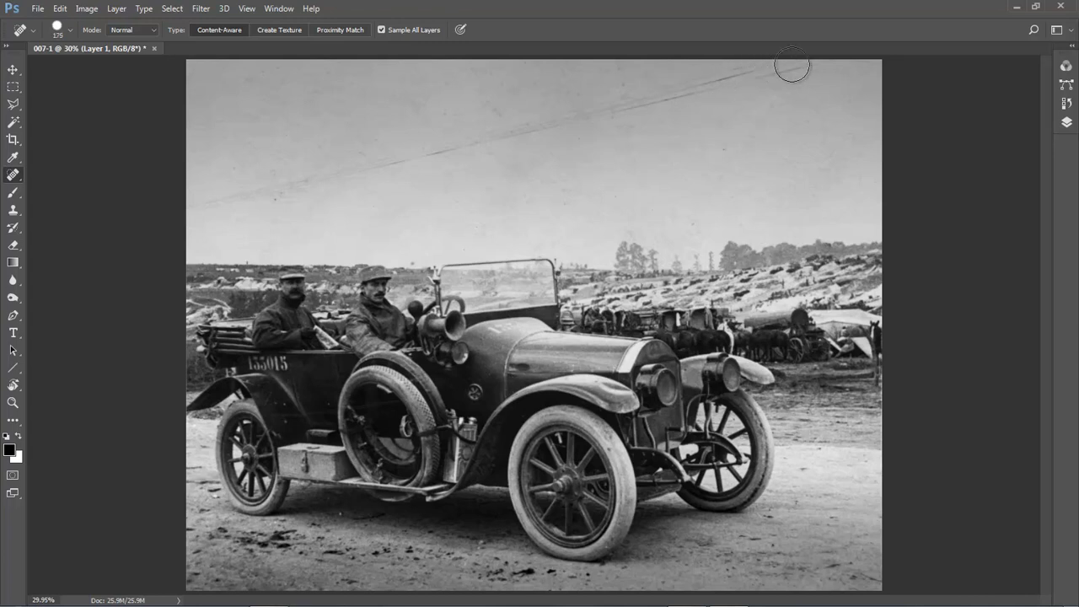
key("bracketright")
left_click_drag(185, 210, 202, 202)
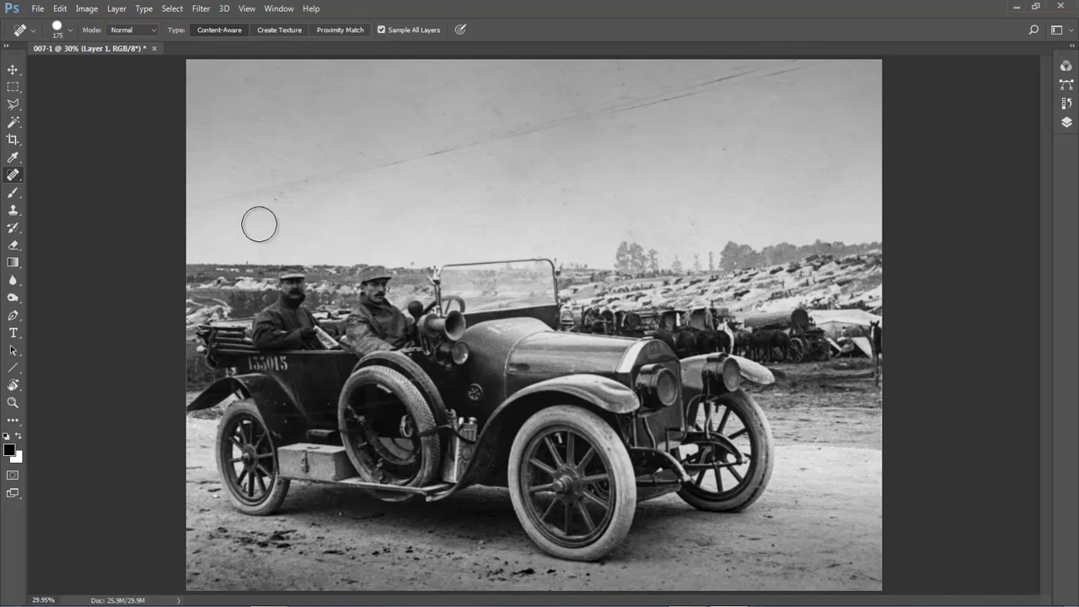
left_click(795, 65, "shift")
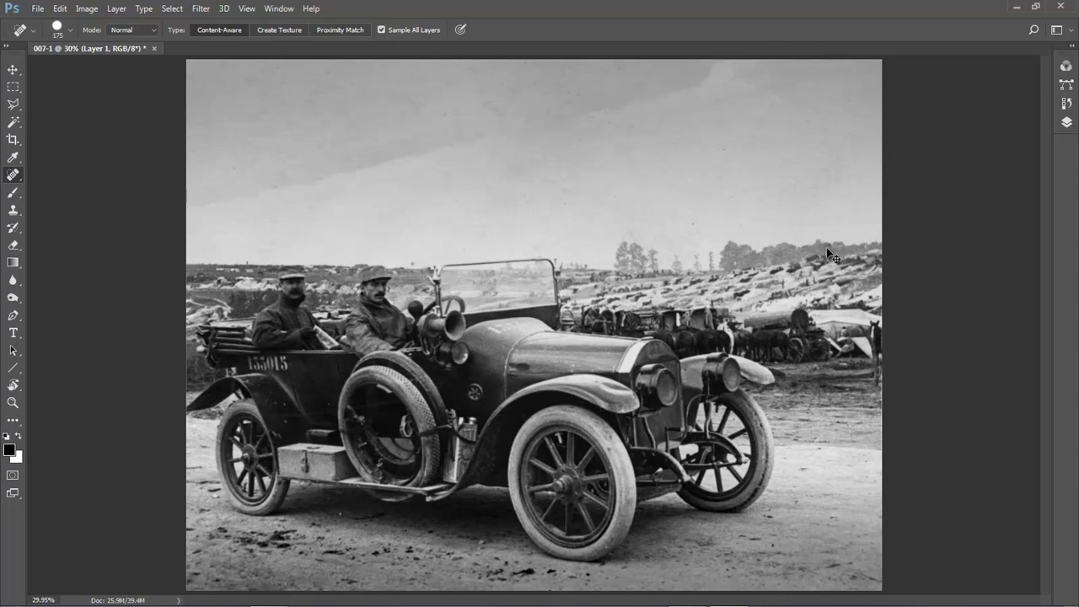
key("ctrl+z")
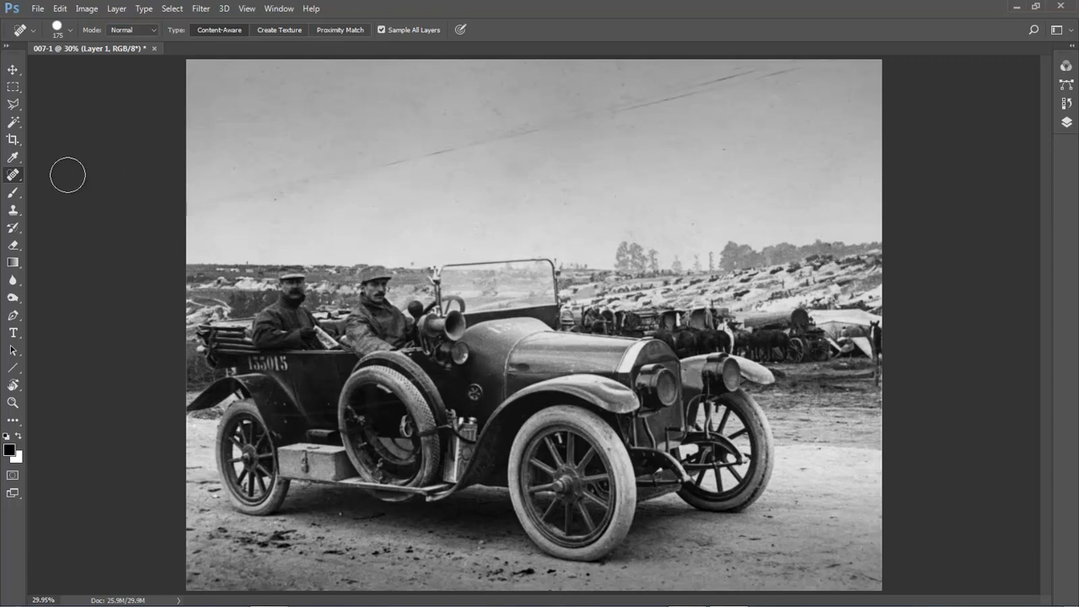
- Heal the long diagonal scratch with the Healing Brush at size 150, sampling clean sky just below its lower end and painting one straight stroke
right_click(20, 180)
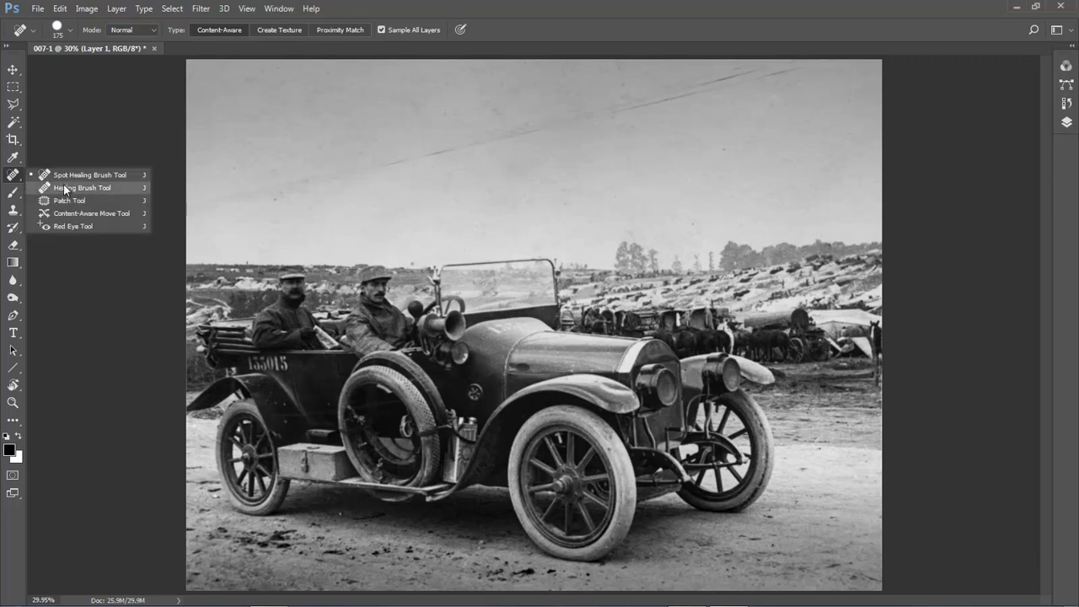
left_click(76, 187)
key("bracketright")
key("bracketright")
key("bracketright")
key("bracketright")
key("bracketright")
key("bracketright")
key("bracketright")
key("bracketright")
key("bracketright")
key("bracketright")
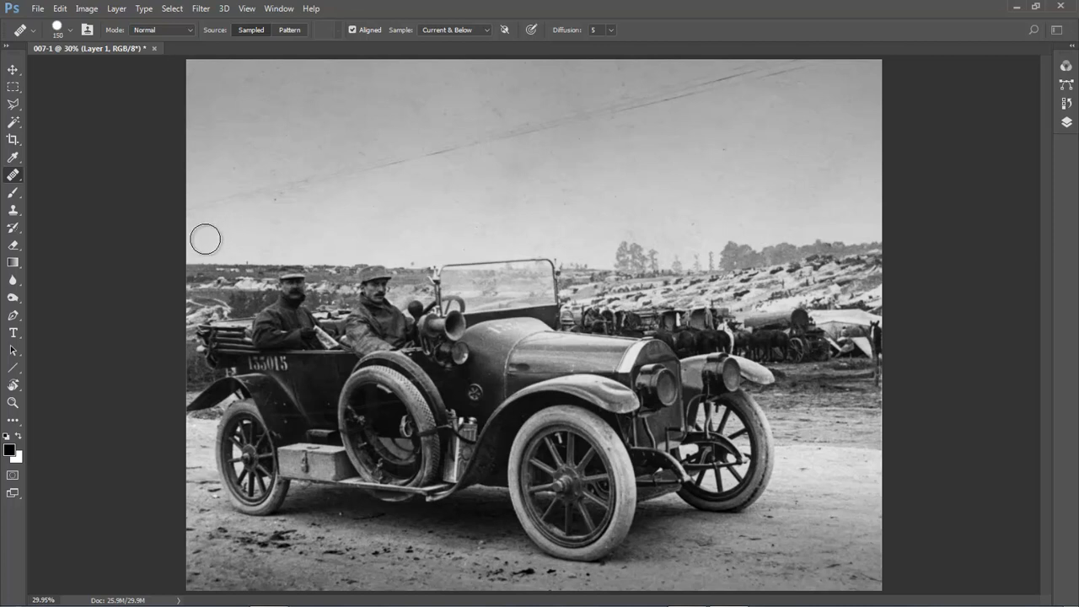
key("alt")
left_click(209, 238, "alt")
left_click(200, 214)
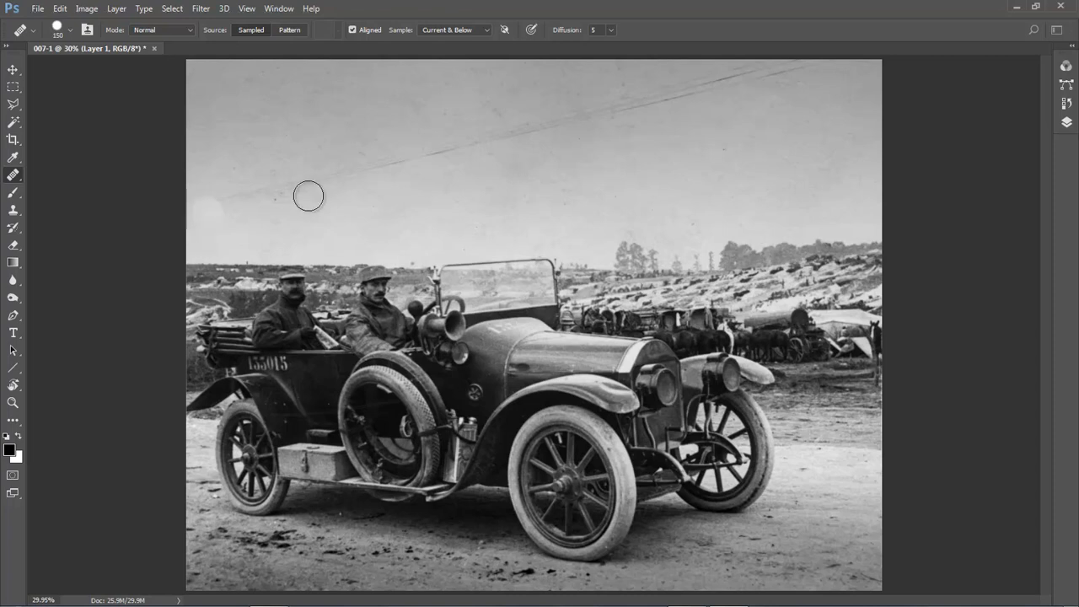
left_click(802, 62, "shift")
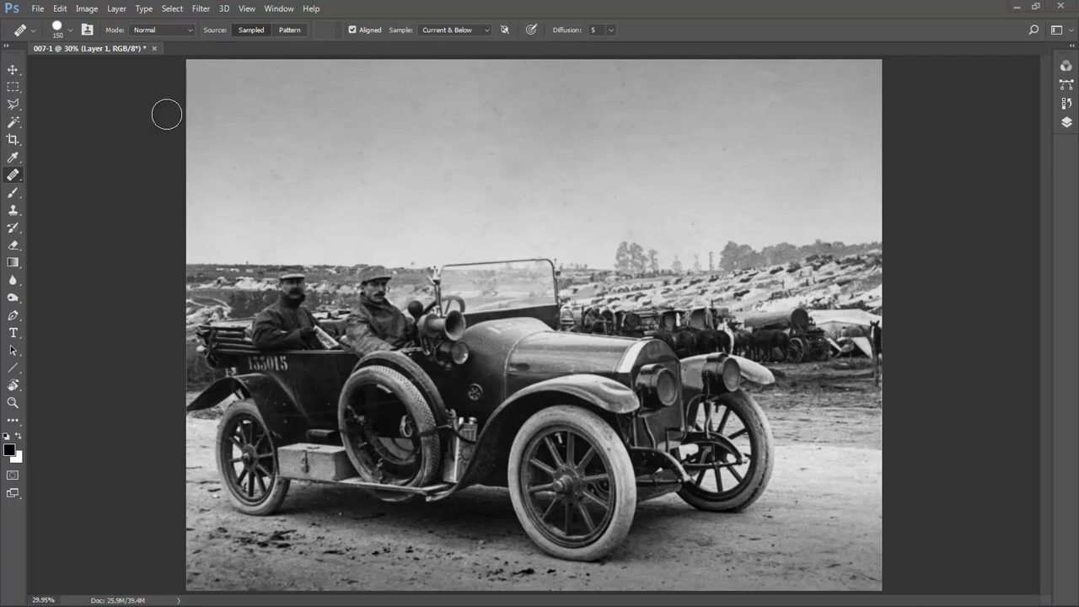
- Remove the dark dust specks scattered over the sky with the Spot Healing Brush at size 35
left_click_drag(184, 60, 459, 301)
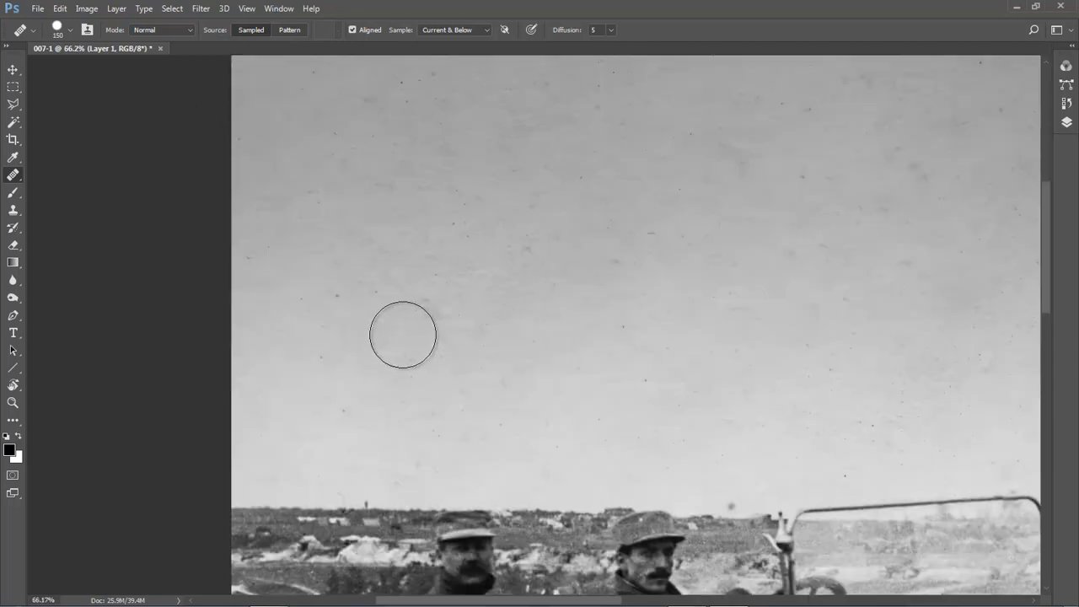
right_click(17, 178)
left_click(56, 178)
key("bracketleft")
key("bracketleft")
key("bracketleft")
key("bracketleft")
key("bracketleft")
key("bracketleft")
key("bracketleft")
key("bracketleft")
key("bracketleft")
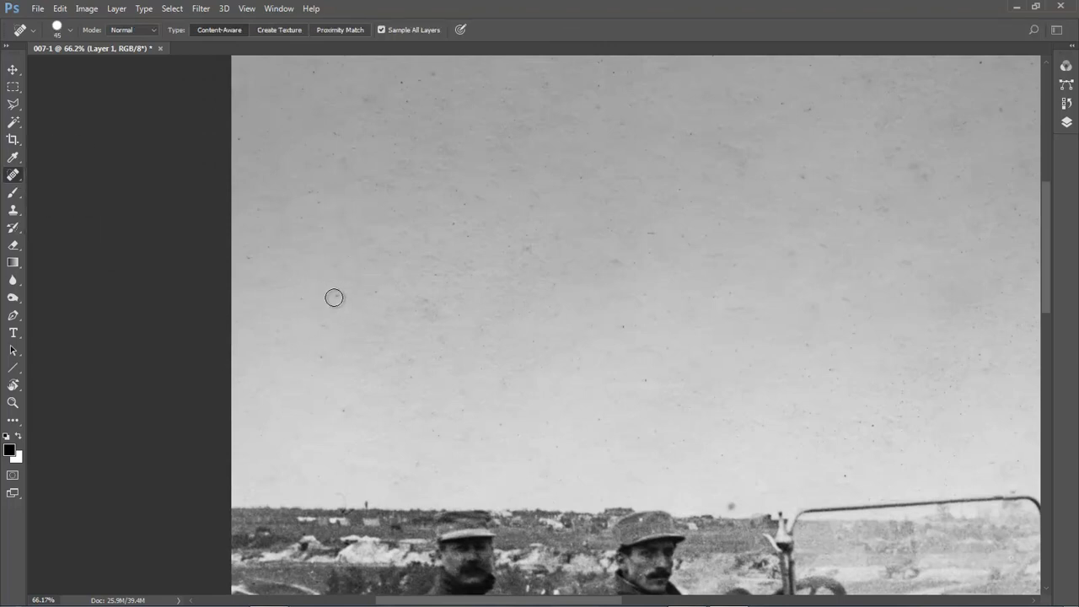
key("bracketleft")
left_click(322, 355)
left_click(350, 412)
left_click(341, 496)
left_click(366, 504)
left_click(434, 430)
left_click(306, 146)
left_click(238, 139)
left_click(384, 85)
left_click(402, 82)
left_click(450, 89)
left_click(598, 87)
left_click(598, 58)
left_click(586, 175)
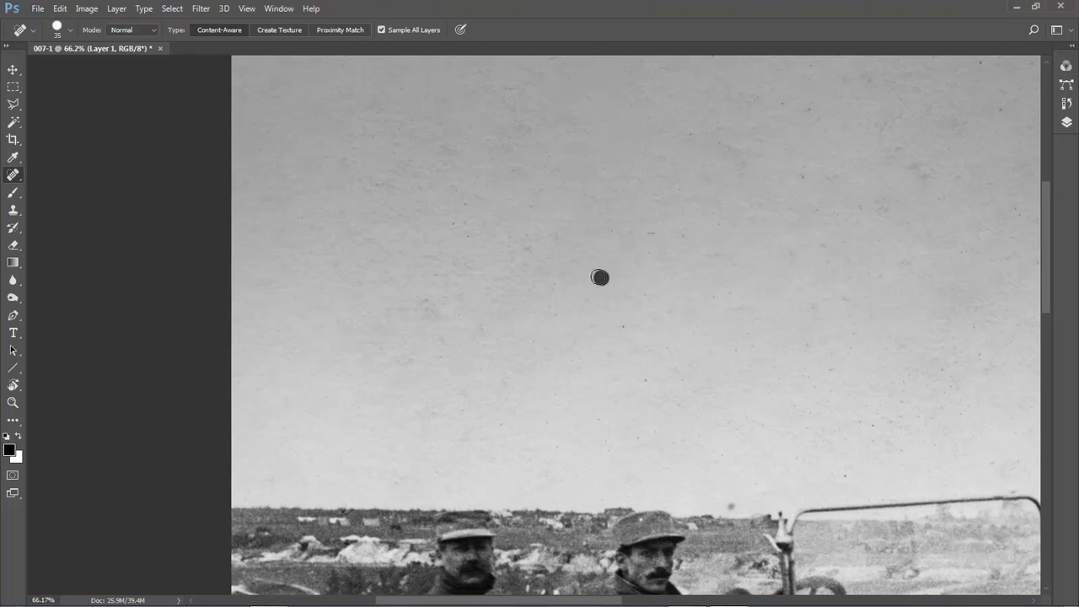
left_click(626, 329)
left_click(644, 380)
left_click(730, 505)
left_click(723, 458)
left_click(733, 305)
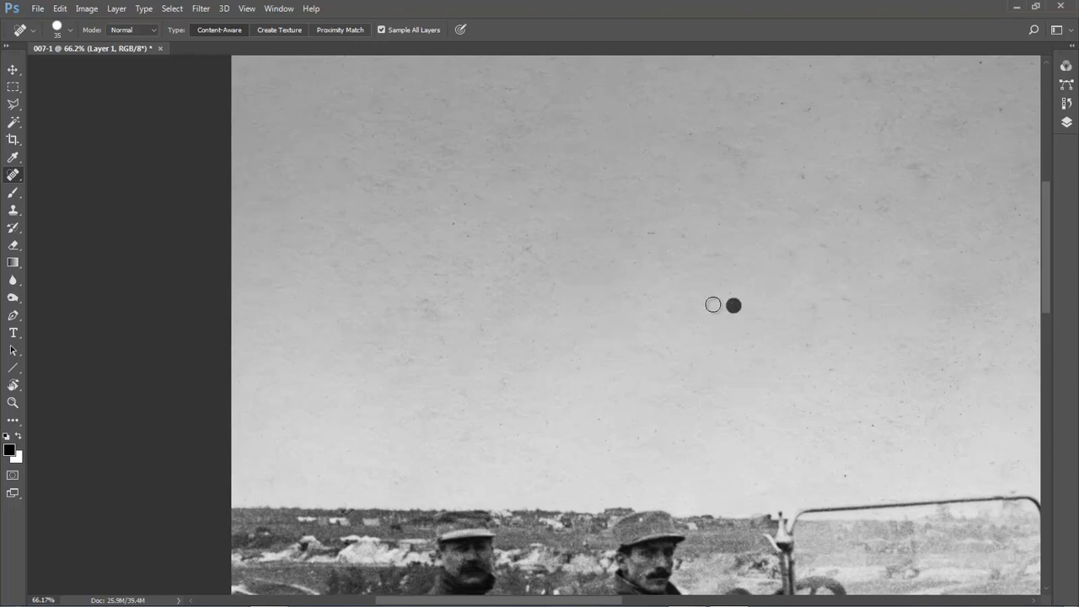
left_click(731, 278)
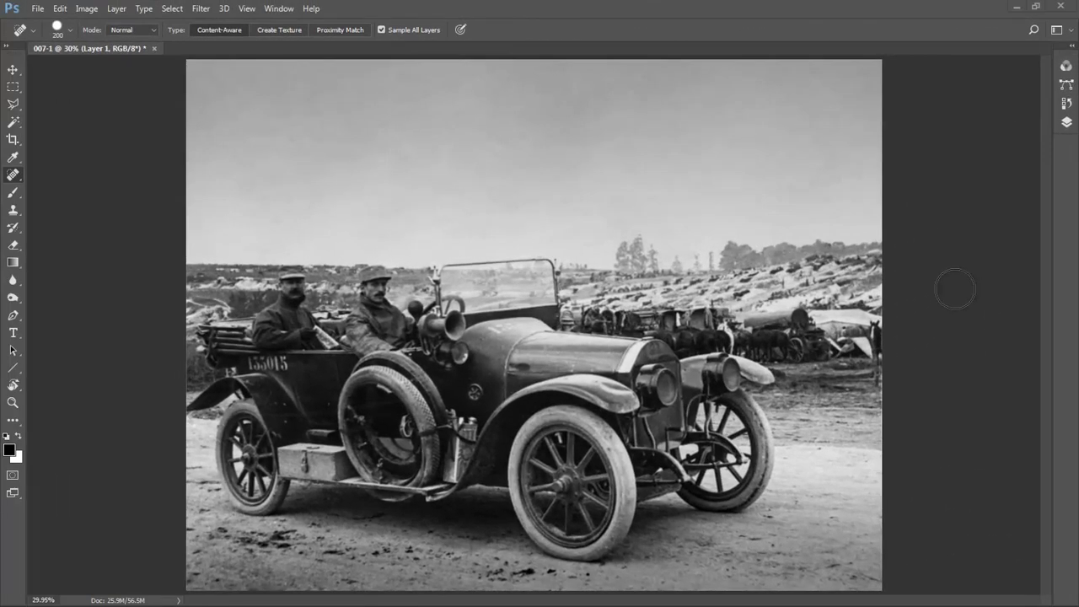
- Compare the sky with and without the retouching by hiding and showing Layer 1
left_click(1066, 123)
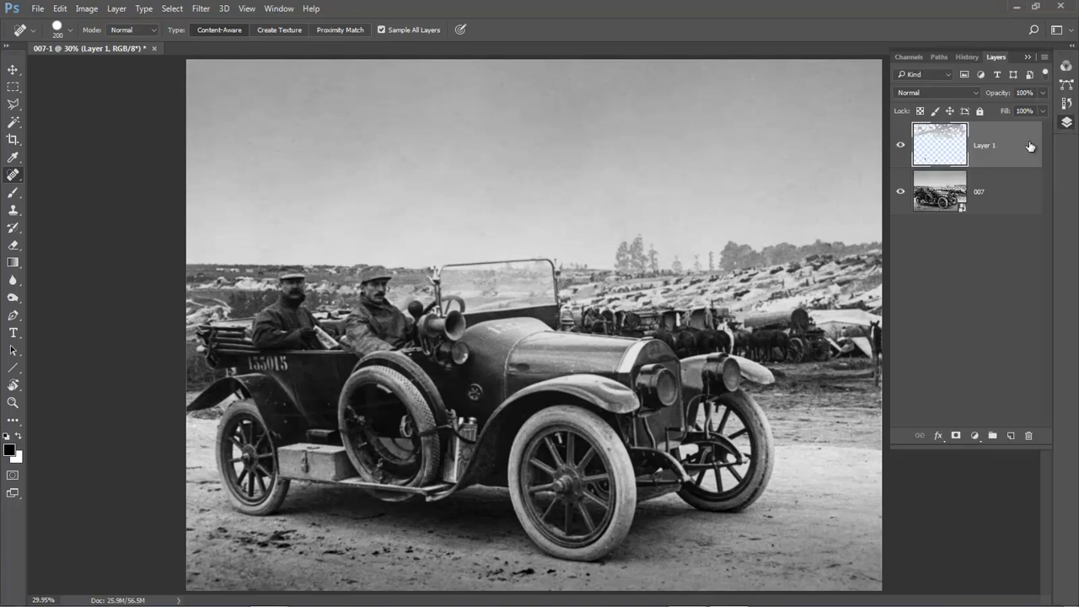
left_click(900, 147)
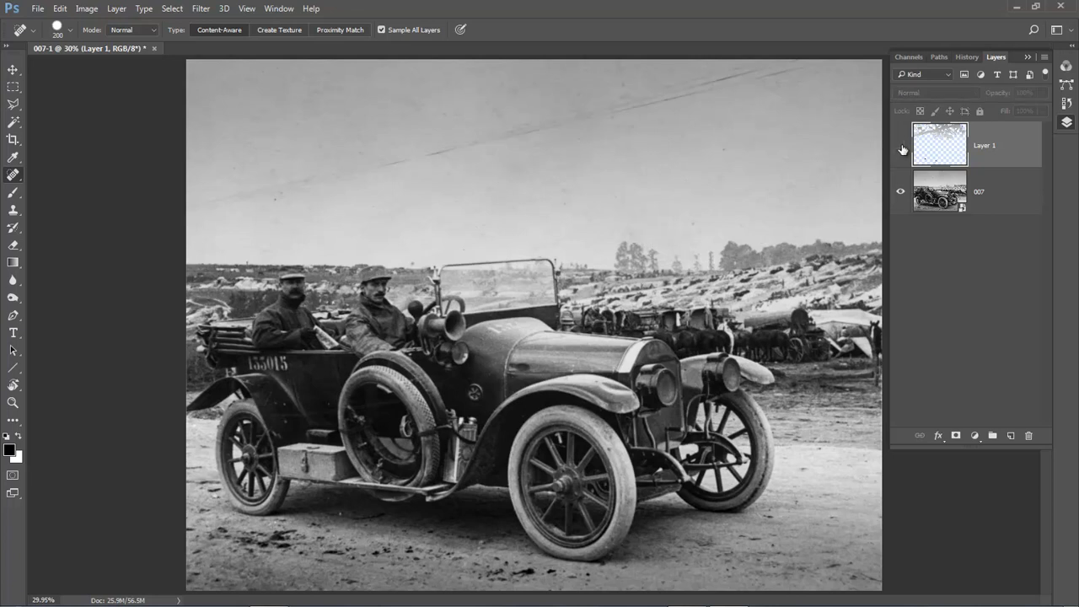
left_click(901, 148)
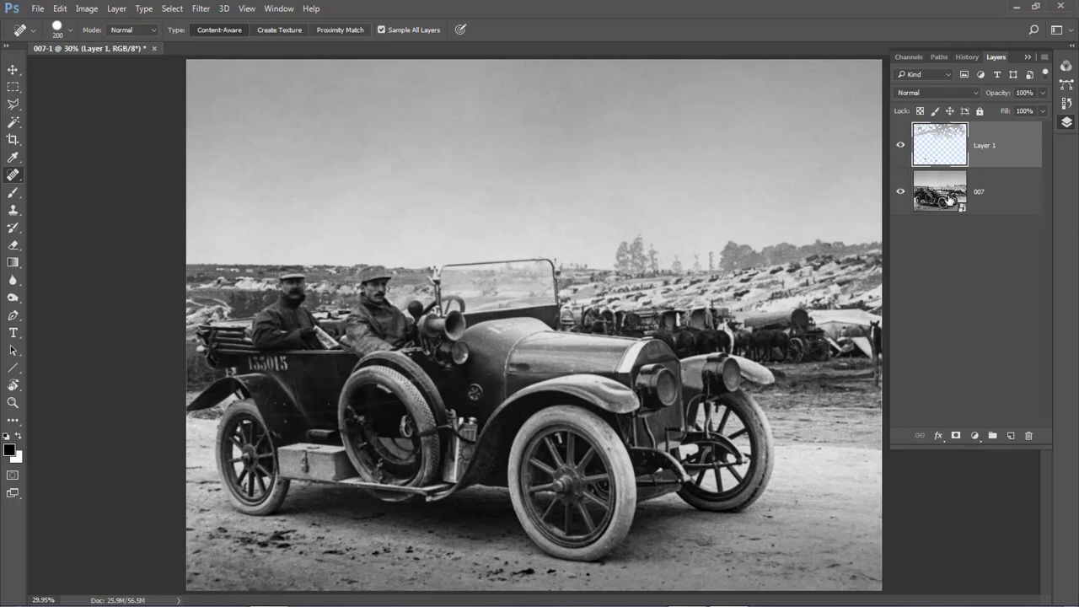
- Flatten the image and close the document
left_click(1044, 60)
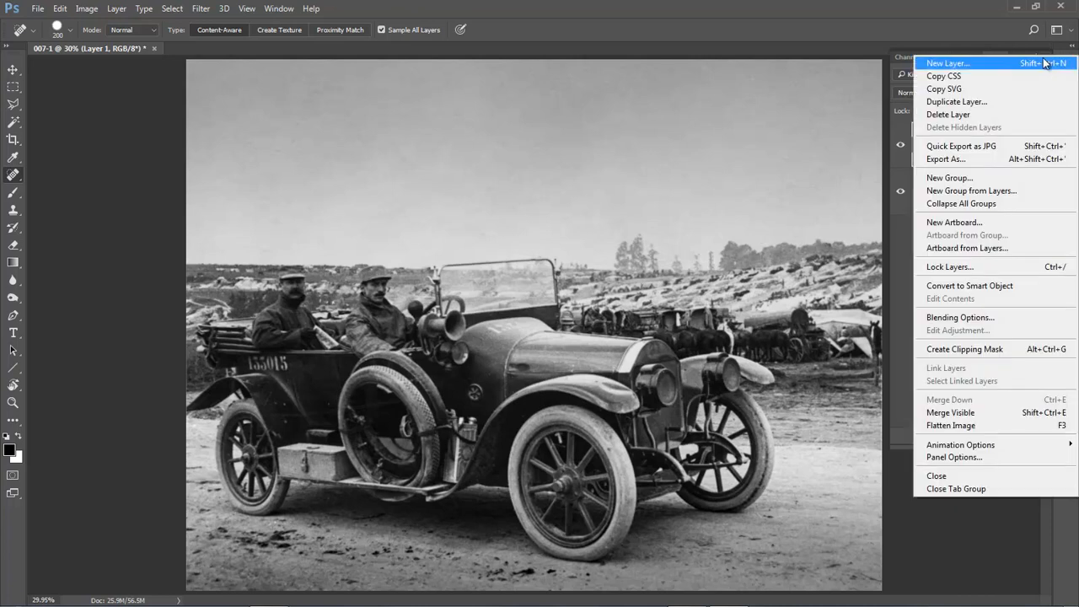
left_click(948, 426)
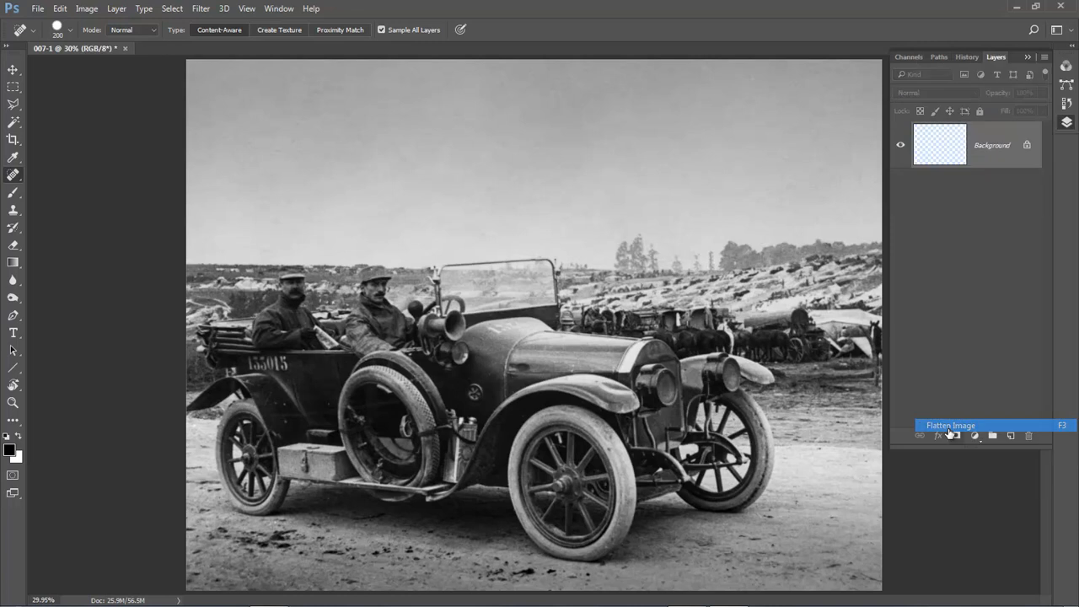
key("F7")
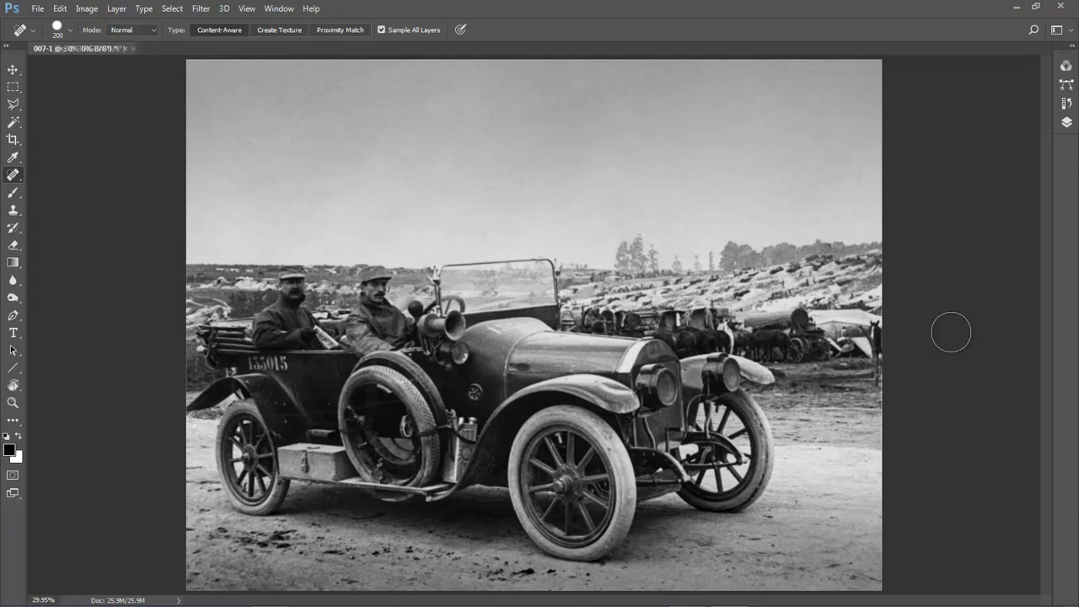
left_click(132, 48)
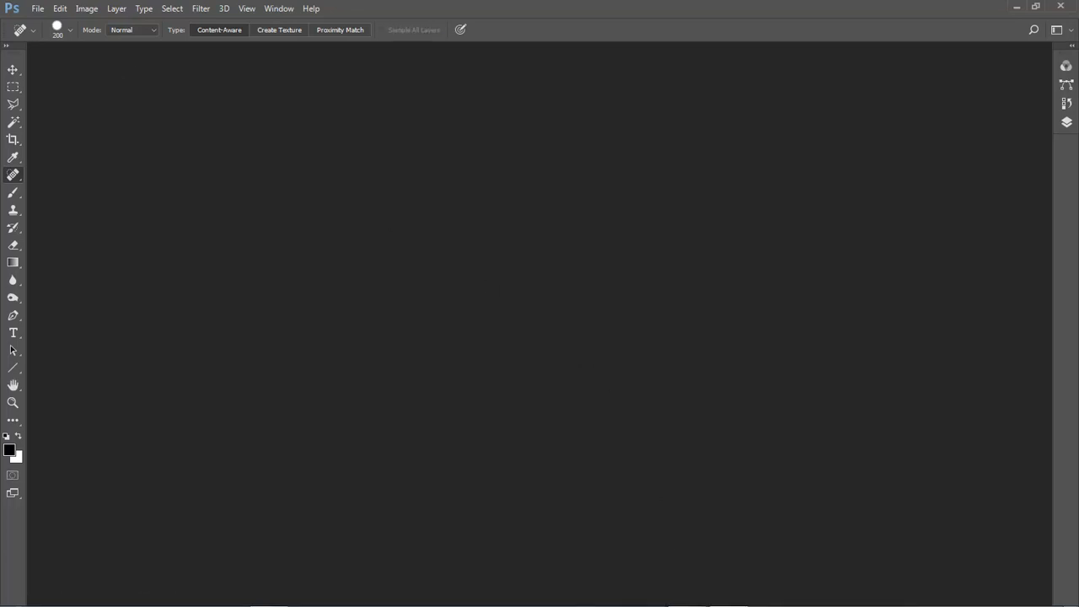
- Switch to Bridge and compare the finished 007-1.jpg with the original 007.tiff
mouse_move(685, 597)
left_click(686, 595)
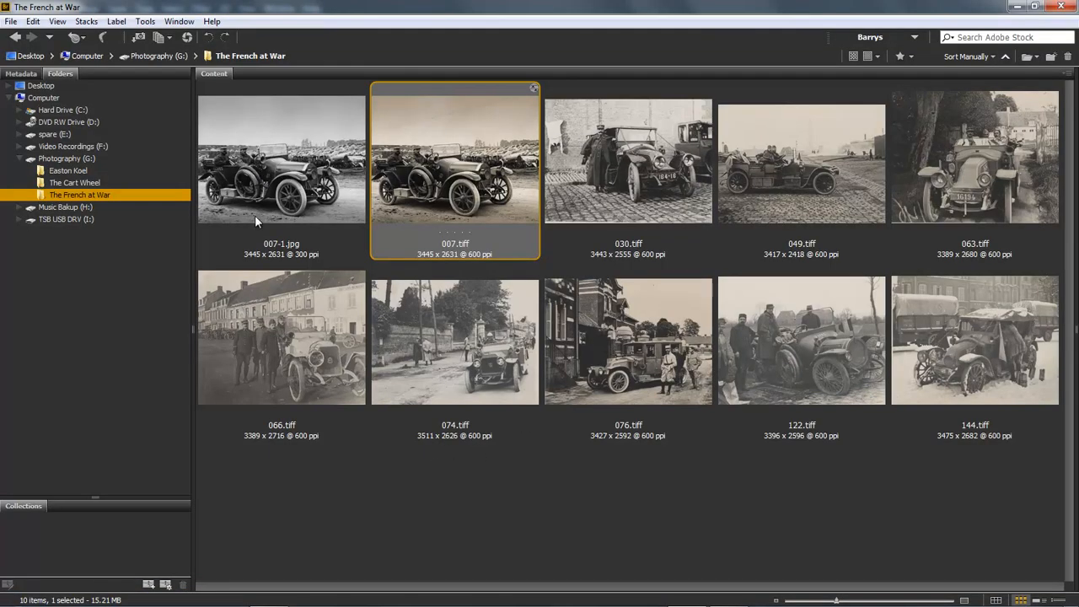
left_click(279, 171)
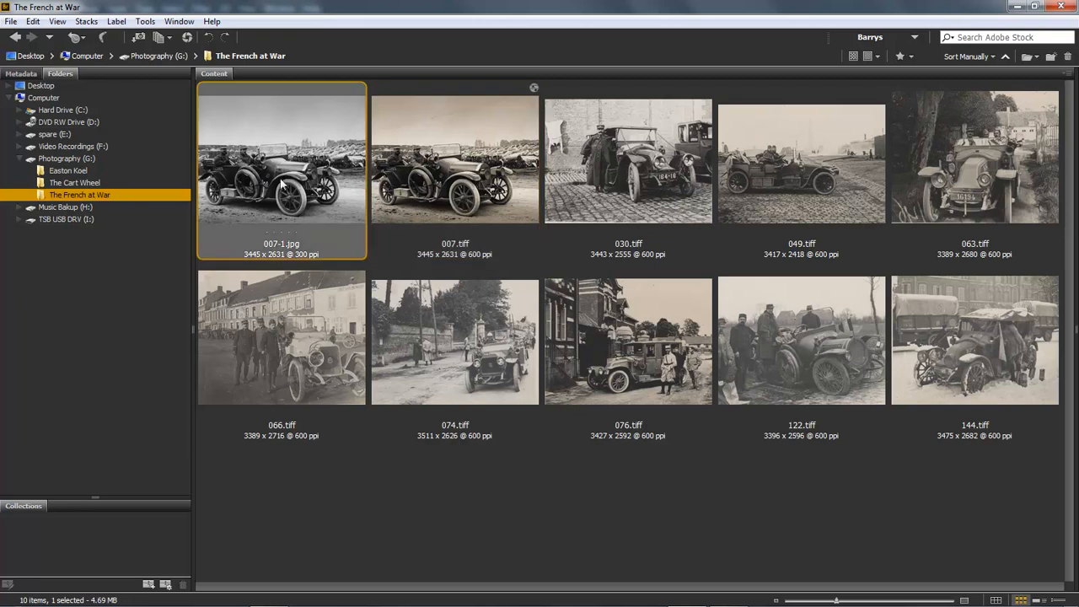
left_click(463, 172)
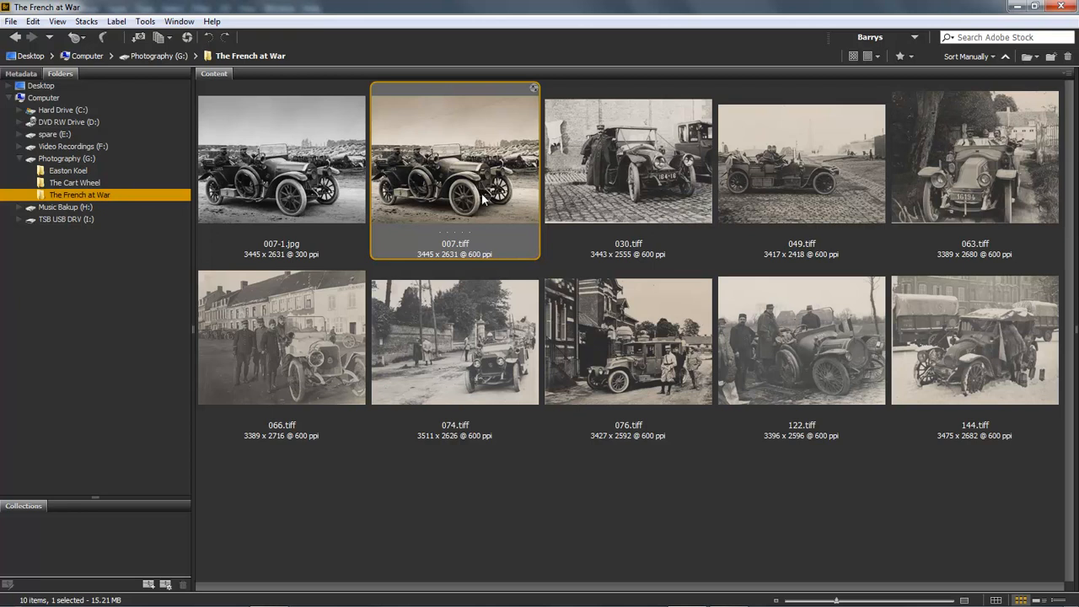
- Select the eight TIFF photos from 030.tiff to 144.tiff and apply the French mono develop settings to them
left_click(602, 178)
left_click(790, 178, "ctrl")
left_click(995, 179, "ctrl")
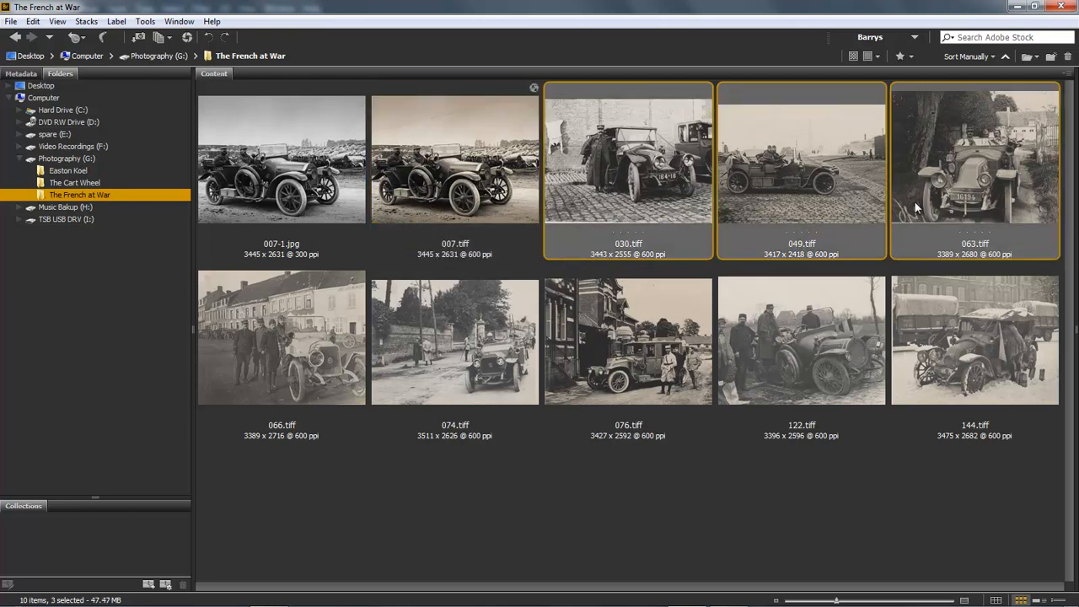
left_click(959, 338, "shift")
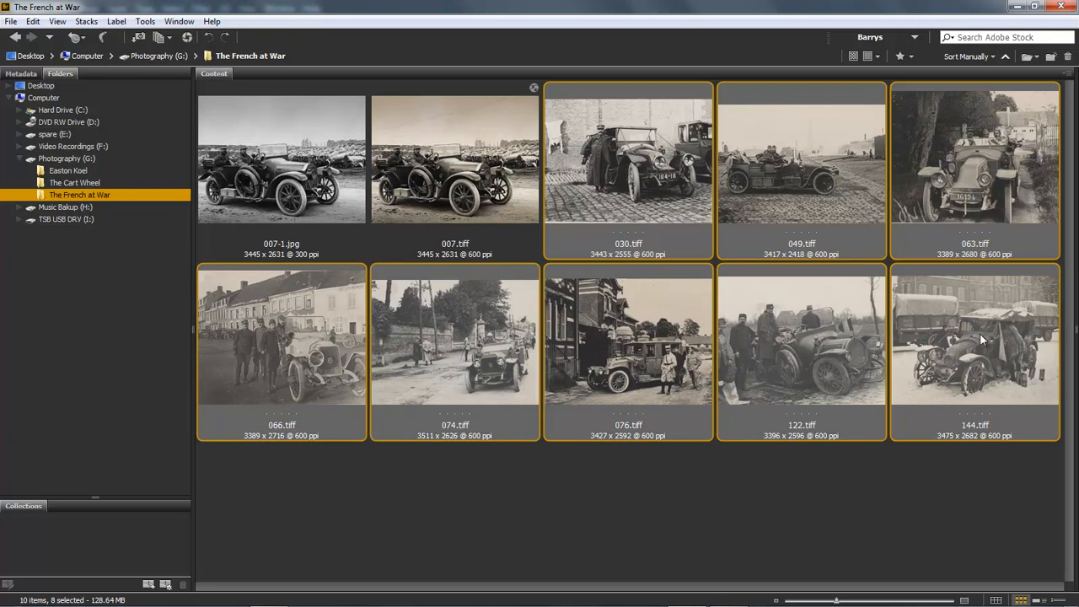
right_click(608, 339)
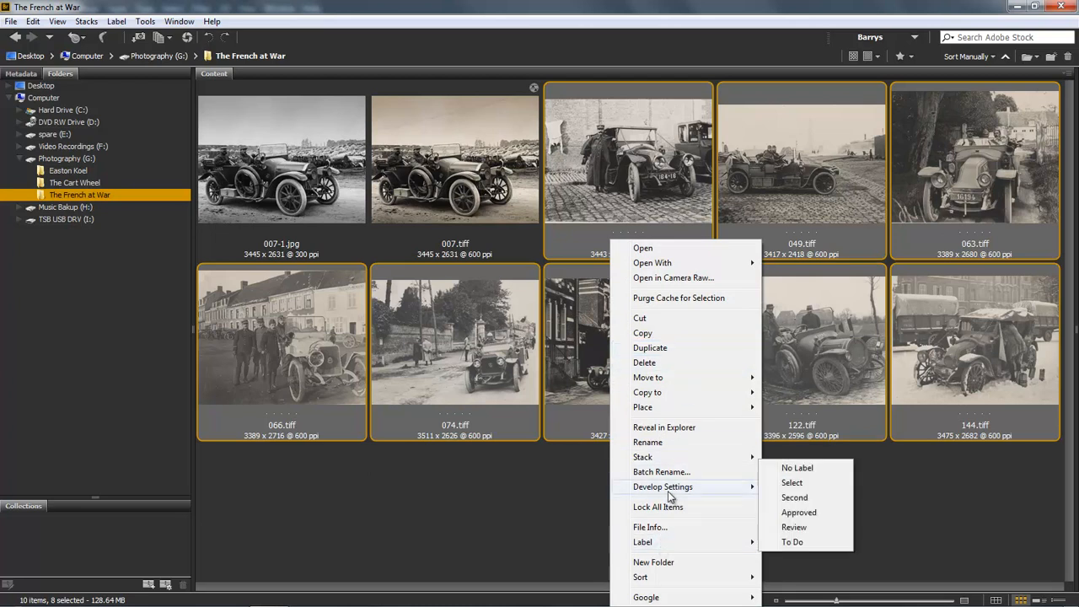
mouse_move(673, 497)
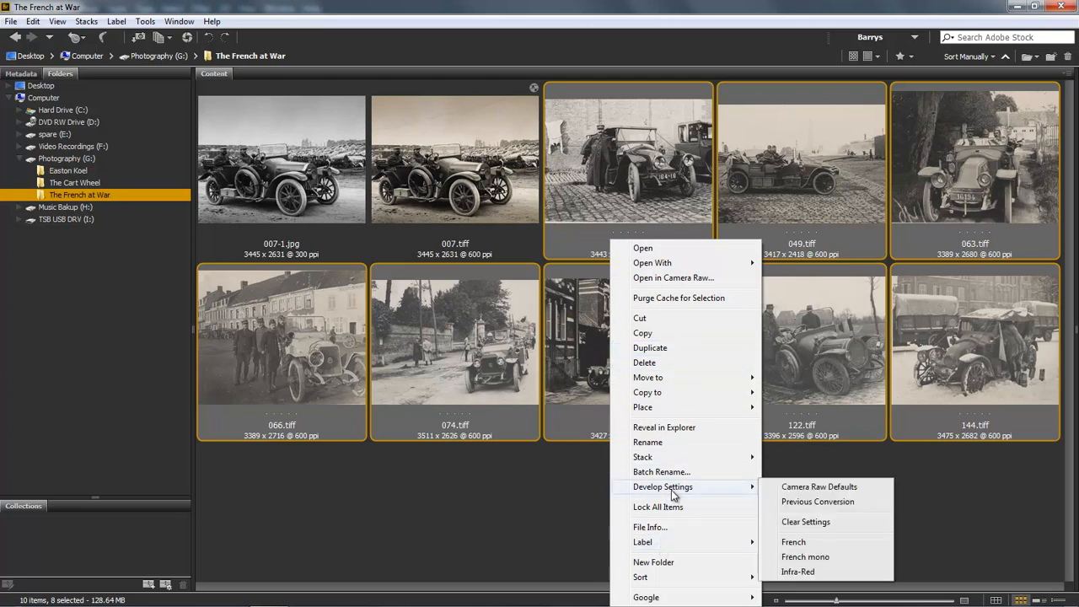
left_click(798, 558)
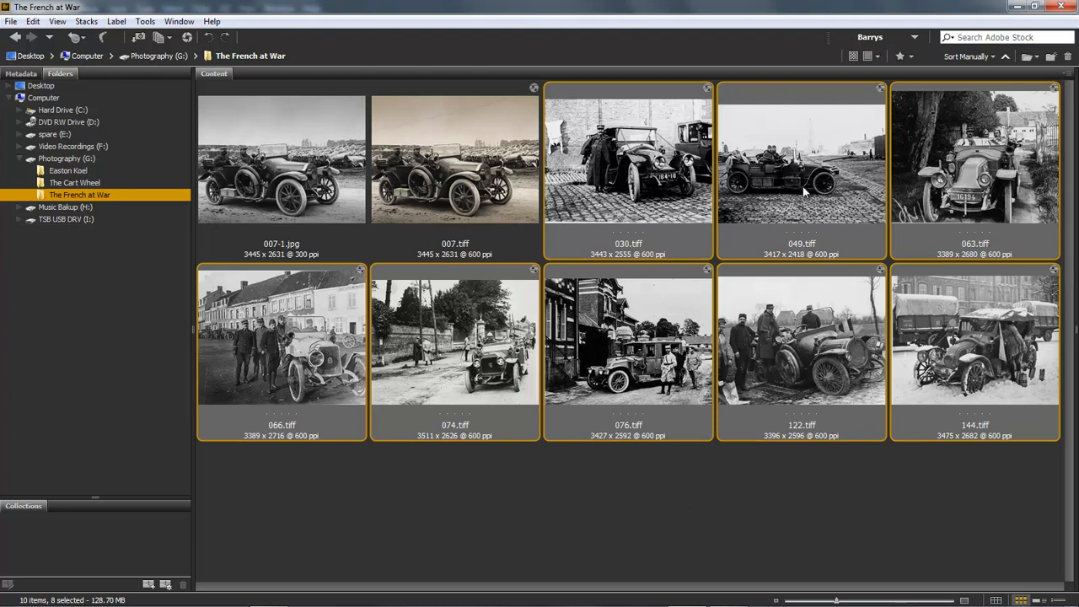
- Select 049.tiff among the converted photos and open it in Camera Raw
left_click(805, 251)
left_click(809, 319)
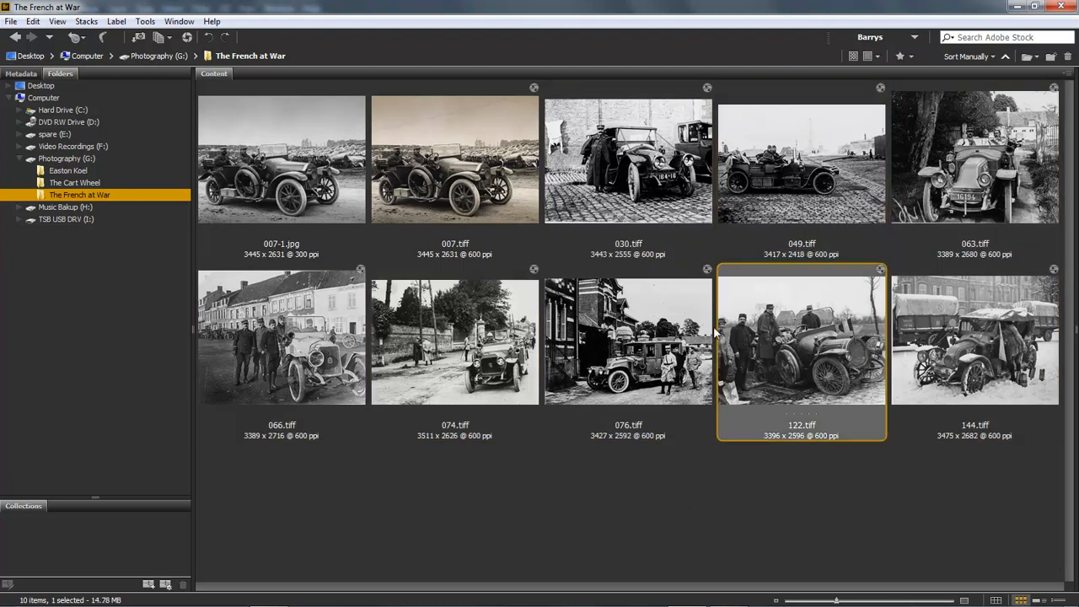
left_click(654, 314)
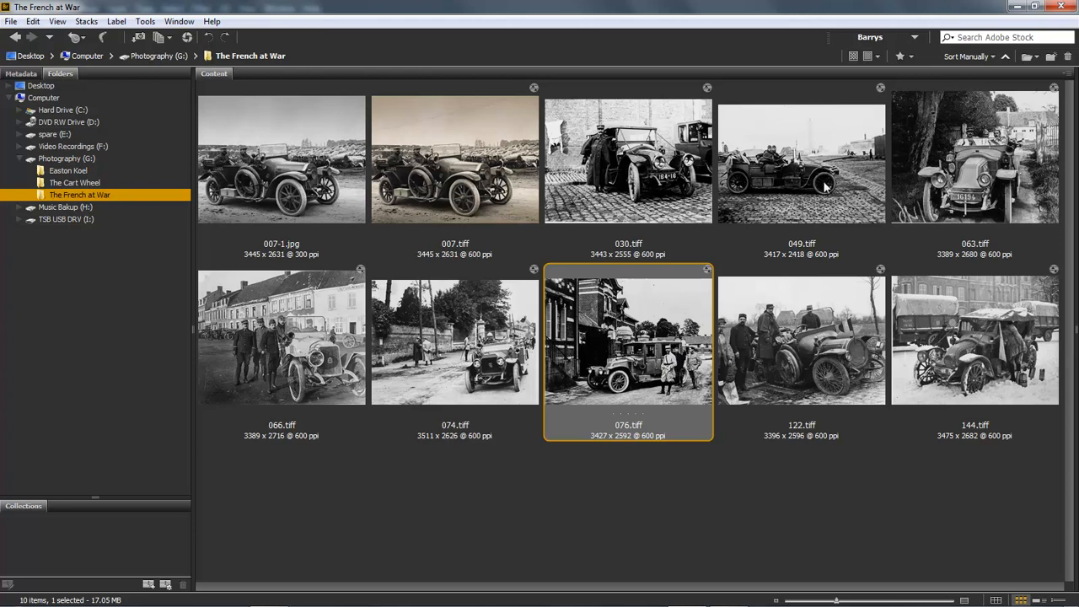
left_click(795, 168)
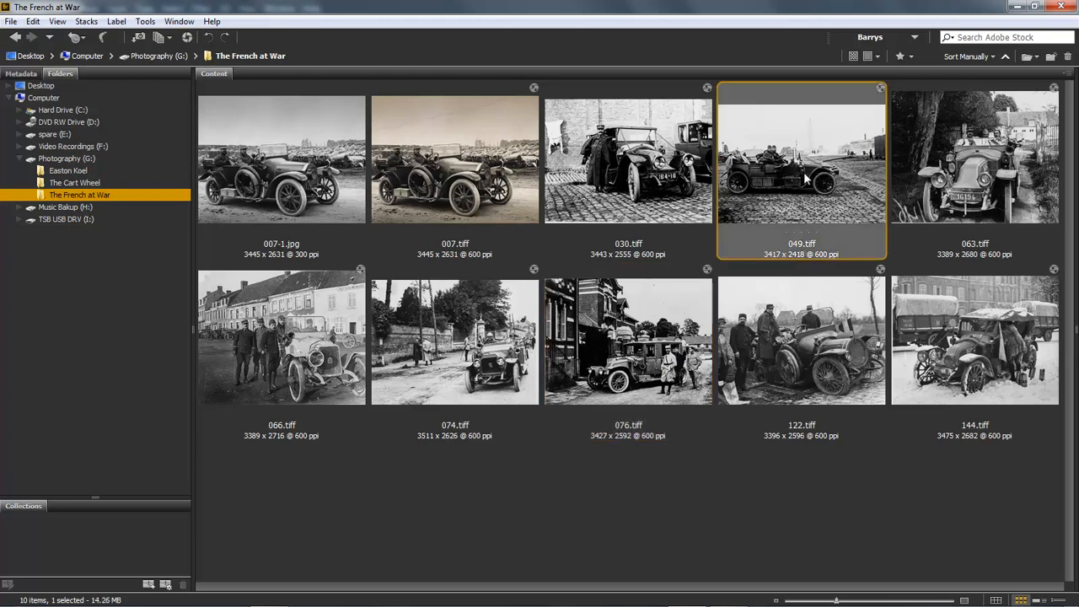
right_click(794, 169)
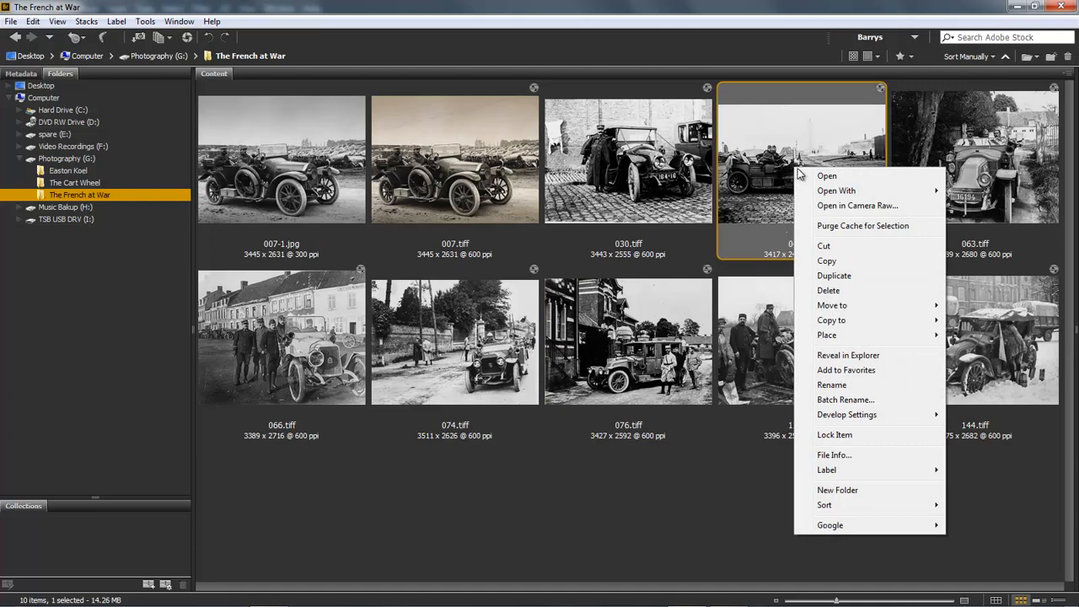
left_click(837, 206)
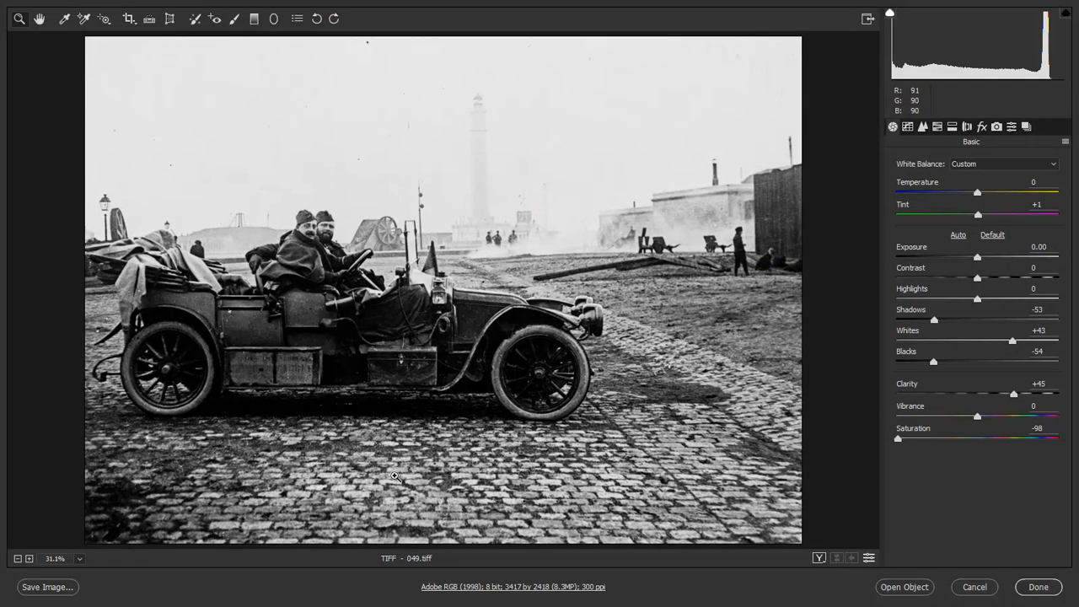
- Darken the sky and the bottom cobbles of 049.tiff with two graduated filters at exposure -1.15, and open the image in Photoshop
left_click(255, 21)
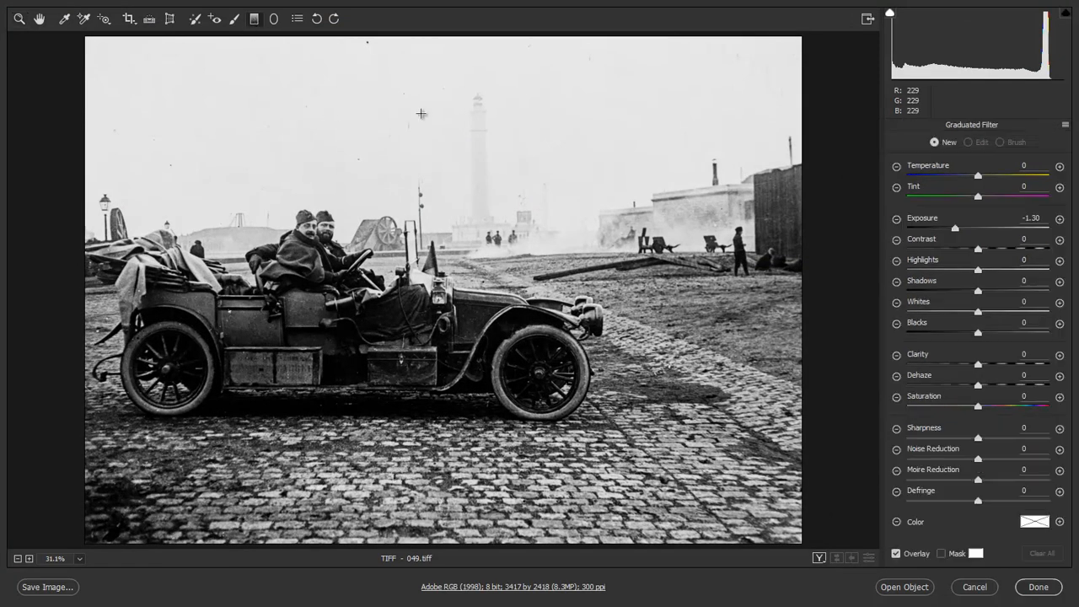
left_click(408, 112)
left_click_drag(408, 113, 407, 364)
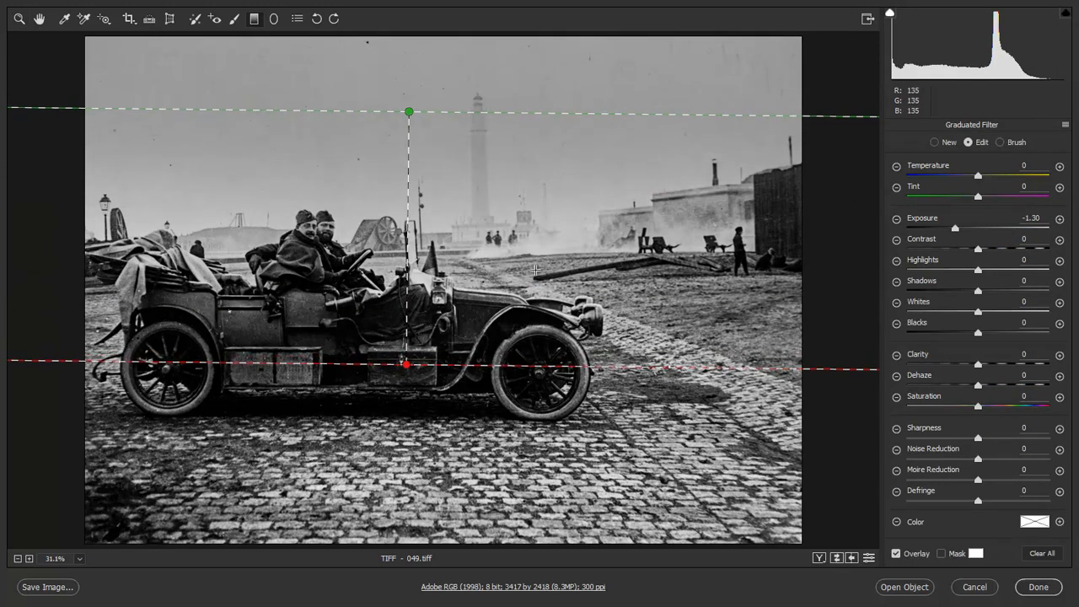
right_click(513, 182)
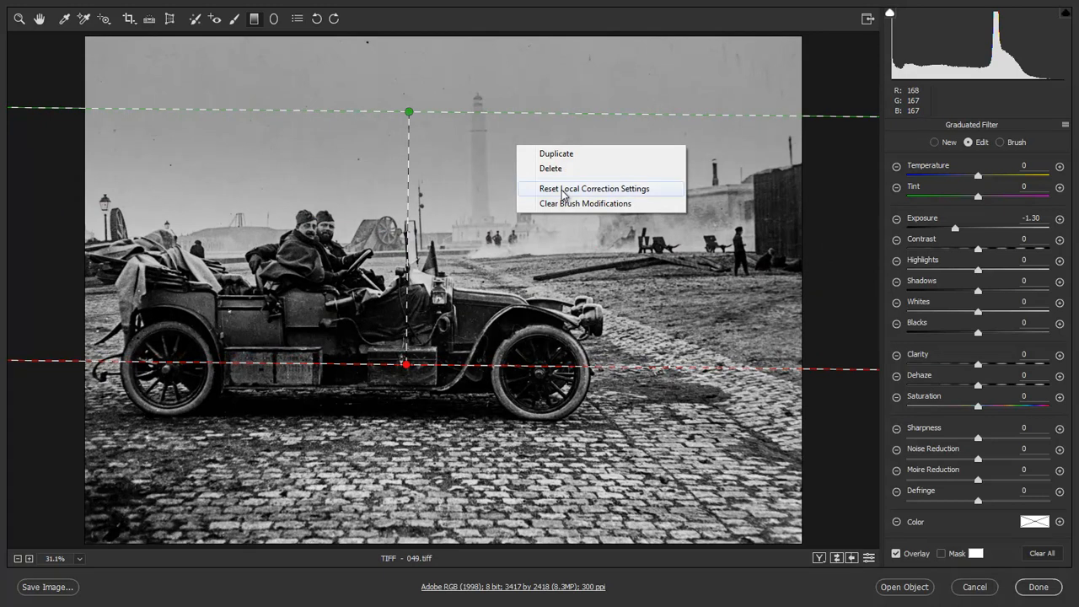
left_click(563, 189)
key("v")
left_click_drag(978, 229, 957, 235)
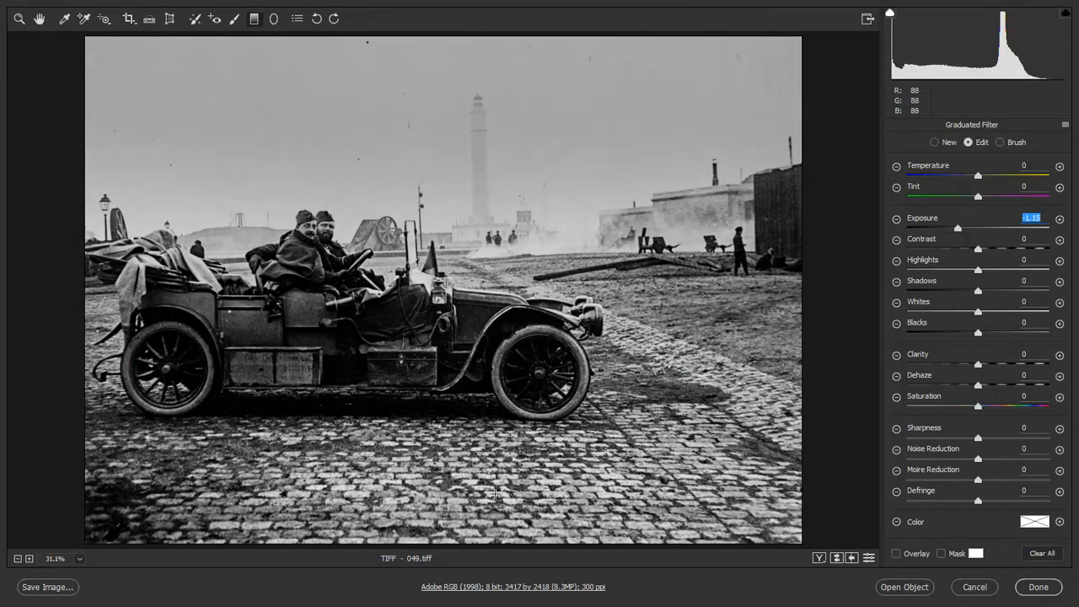
mouse_move(426, 545)
left_mouse_down()
mouse_move(427, 460)
mouse_move(440, 456)
mouse_move(445, 493)
left_mouse_up()
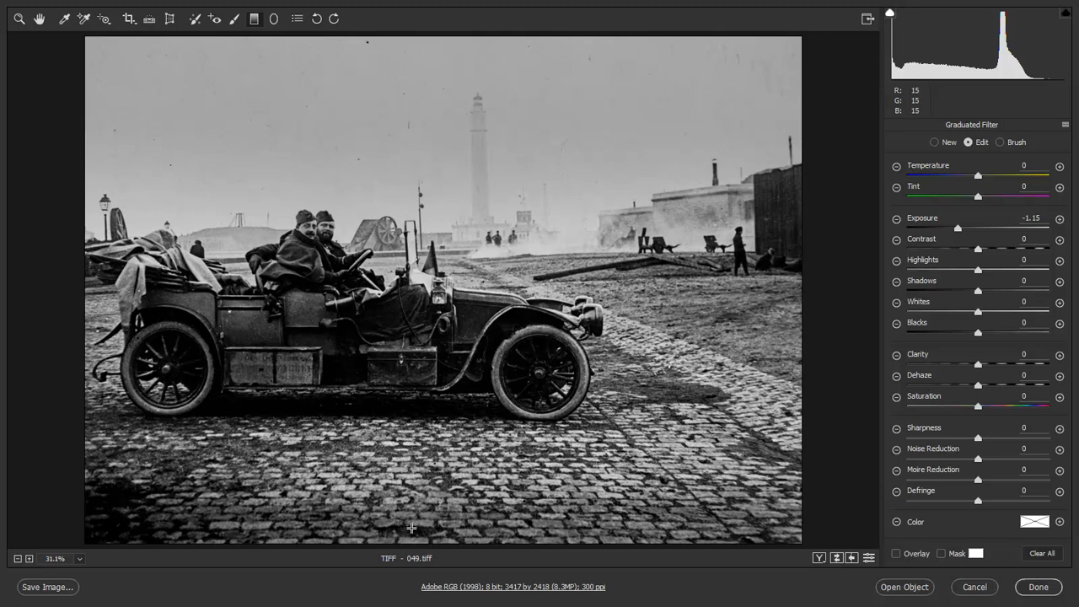
left_click(898, 590)
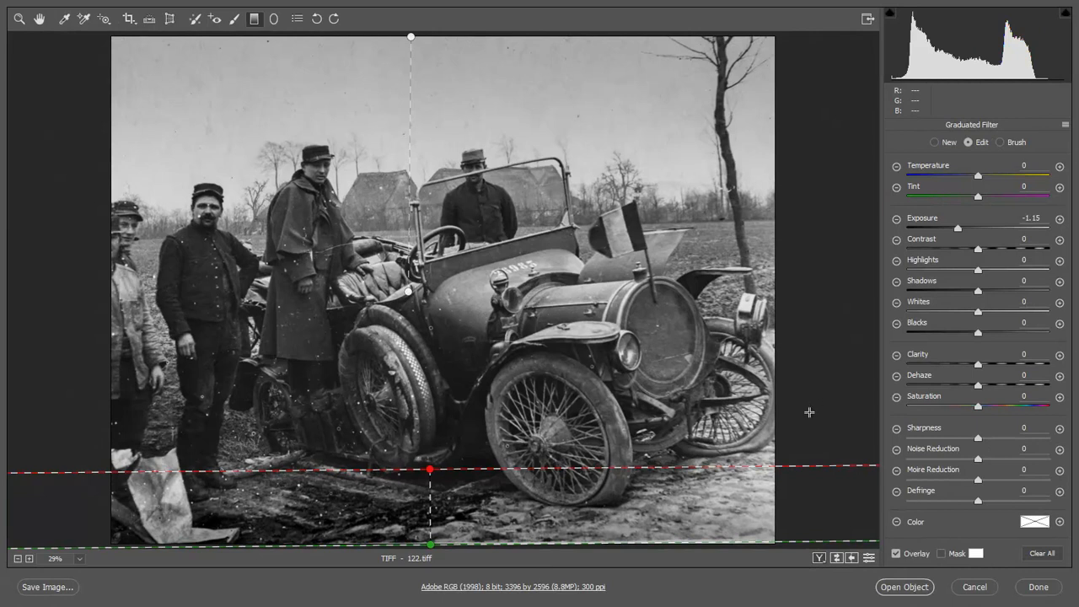
- Set the sky's graduated filter on 122.tiff to exposure -1.35 and extend its lower end slightly further down
left_click(408, 292)
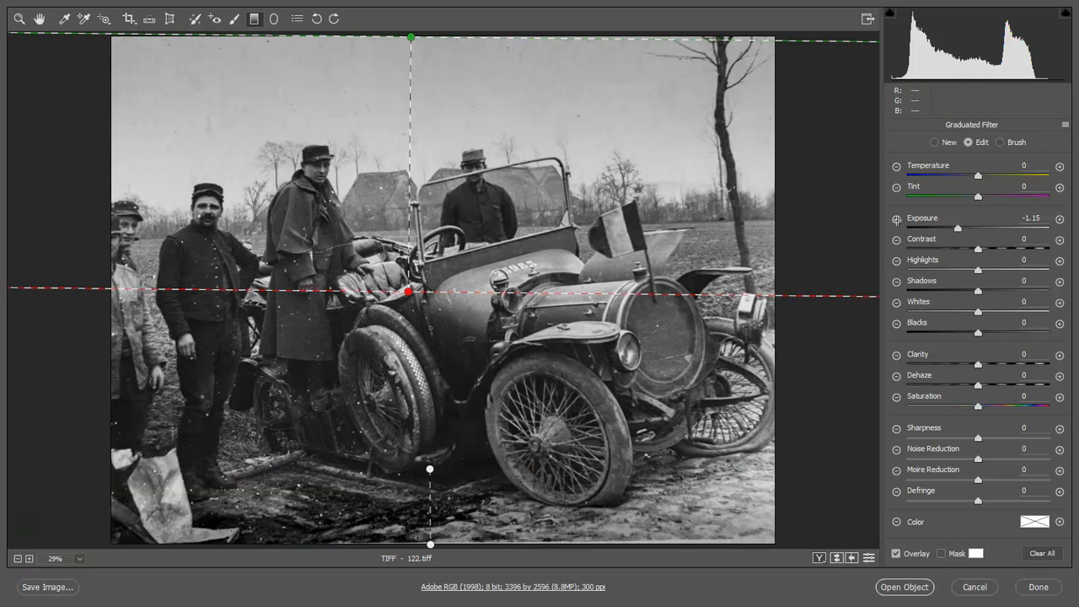
left_click(955, 229)
left_click_drag(956, 233, 954, 228)
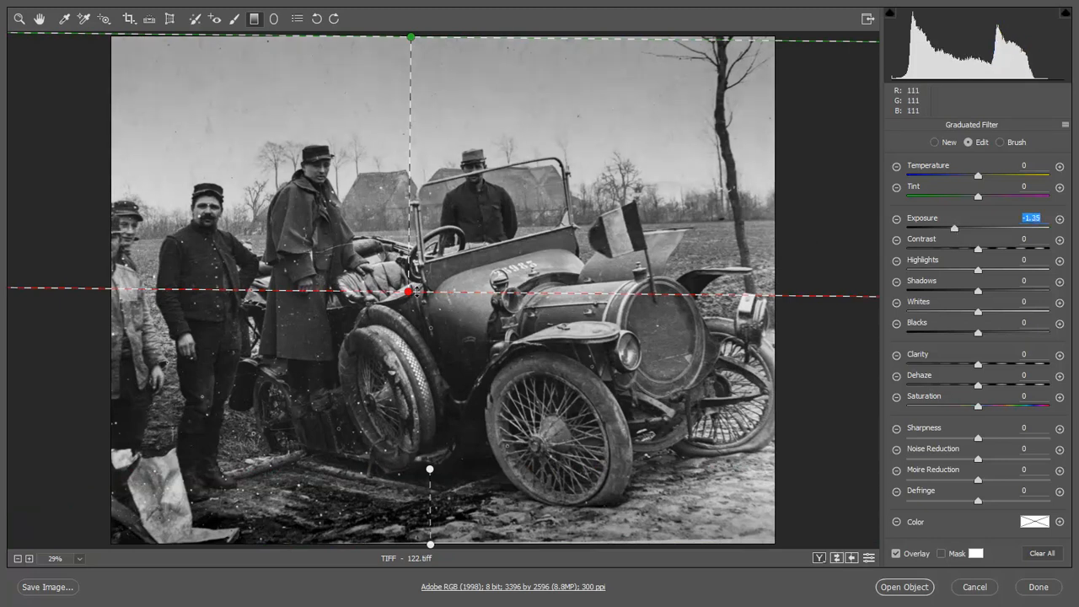
left_click_drag(409, 292, 408, 313)
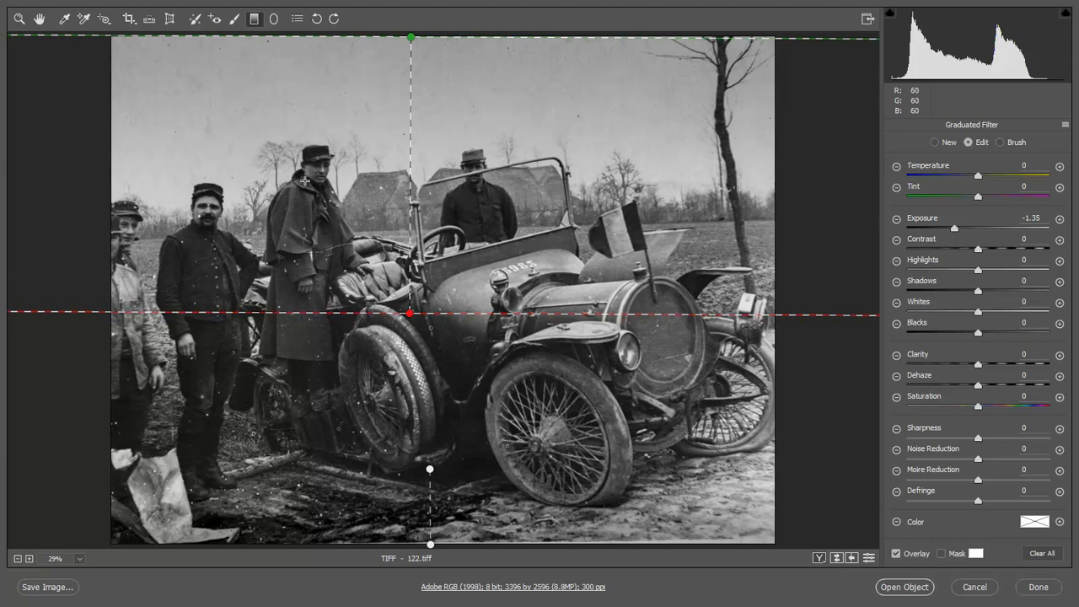
- Heal the first specks in the sky above the soldiers with the Spot Removal tool at size 10
left_click(193, 20)
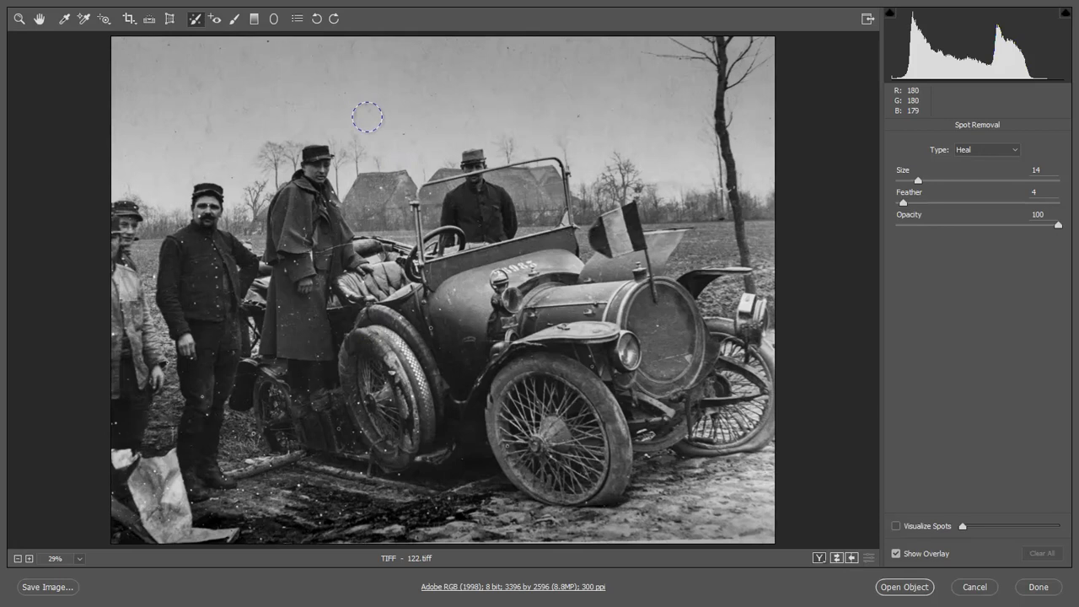
key("bracketleft")
key("bracketleft")
key("bracketleft")
key("bracketleft")
left_click(164, 45)
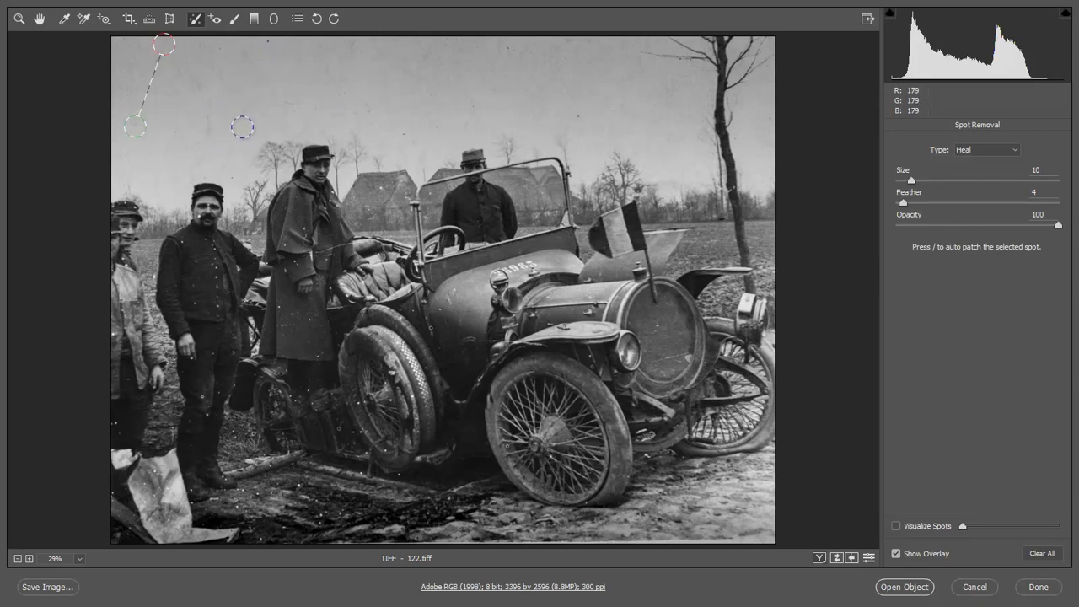
left_click(244, 116)
left_click(203, 158)
left_click_drag(214, 155, 200, 134)
- Hide the spot overlay, heal the remaining marks across the sky, and open 122.tiff in Photoshop
key("v")
left_click(183, 95, "ctrl")
left_click(185, 96, "ctrl")
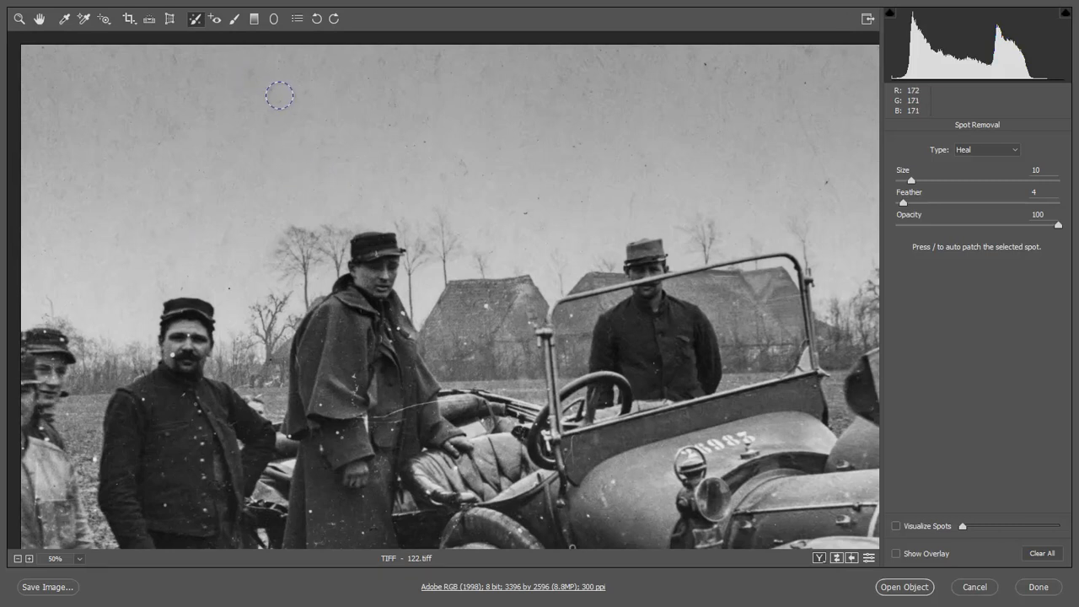
left_click_drag(438, 63, 439, 99)
left_click_drag(436, 130, 436, 102)
left_click(518, 217)
left_click(708, 65)
scroll(409, 408, "down", 5)
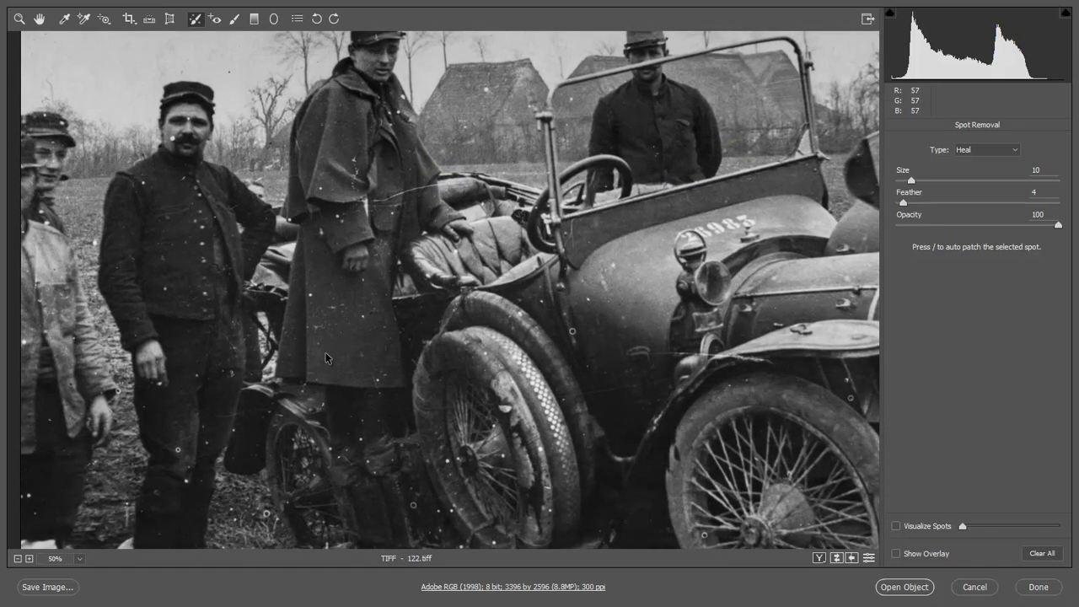
left_click(904, 588)
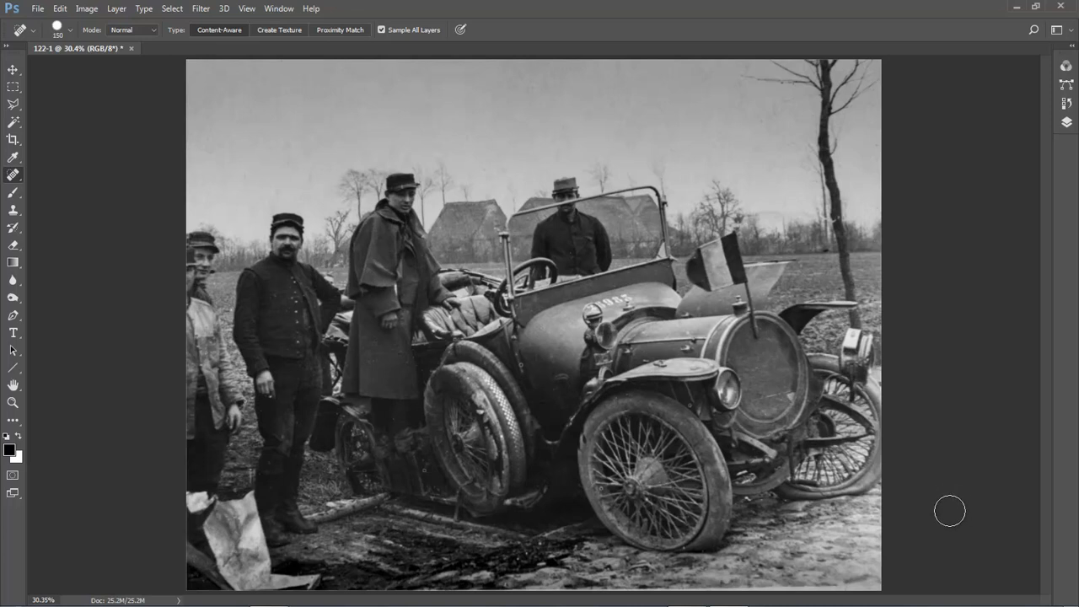
- Heal the light strip along the photo's bottom edge with a smaller Spot Healing Brush in one straight stroke
key("ctrl+minus")
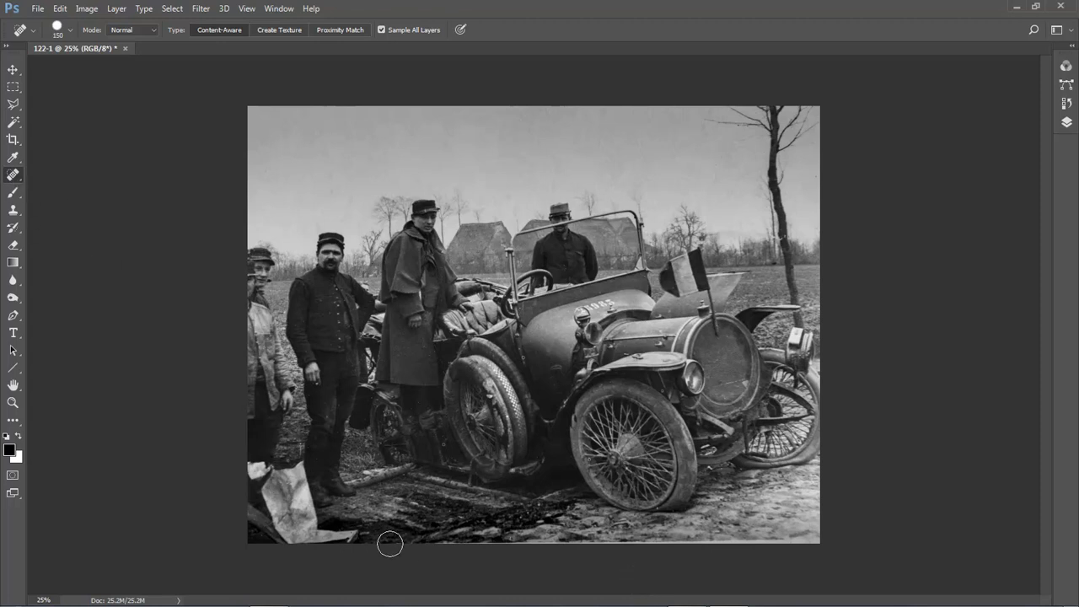
key("bracketleft")
key("bracketleft")
key("bracketleft")
key("bracketleft")
left_click(821, 541, "shift")
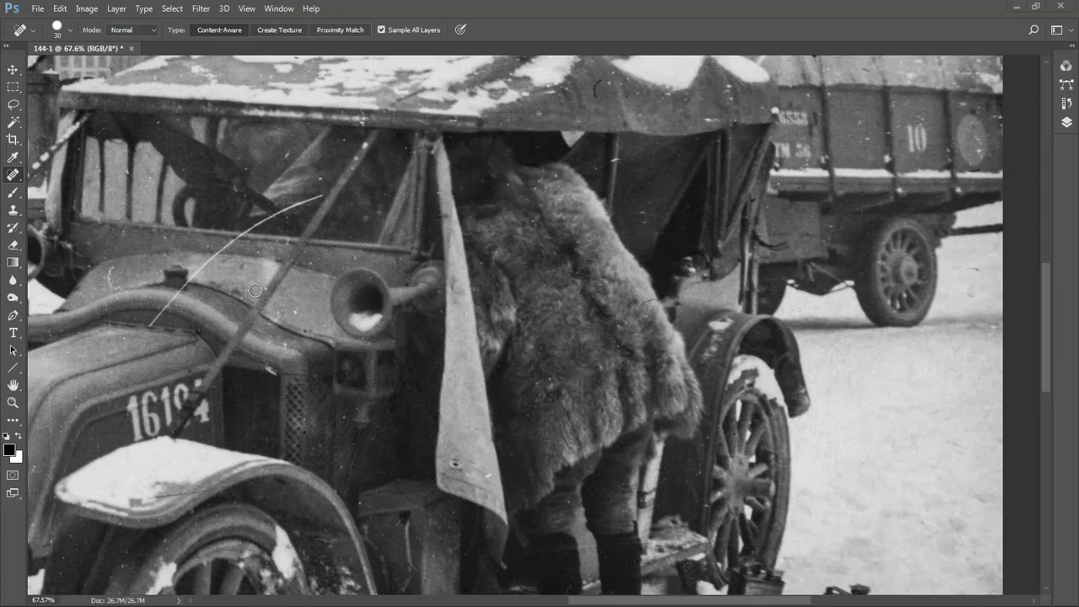
- Remove the curved scratch across the windscreen and bonnet of 144-1, plus the small bonnet mark, with the Spot Healing Brush at size 20
left_click_drag(244, 287, 421, 259)
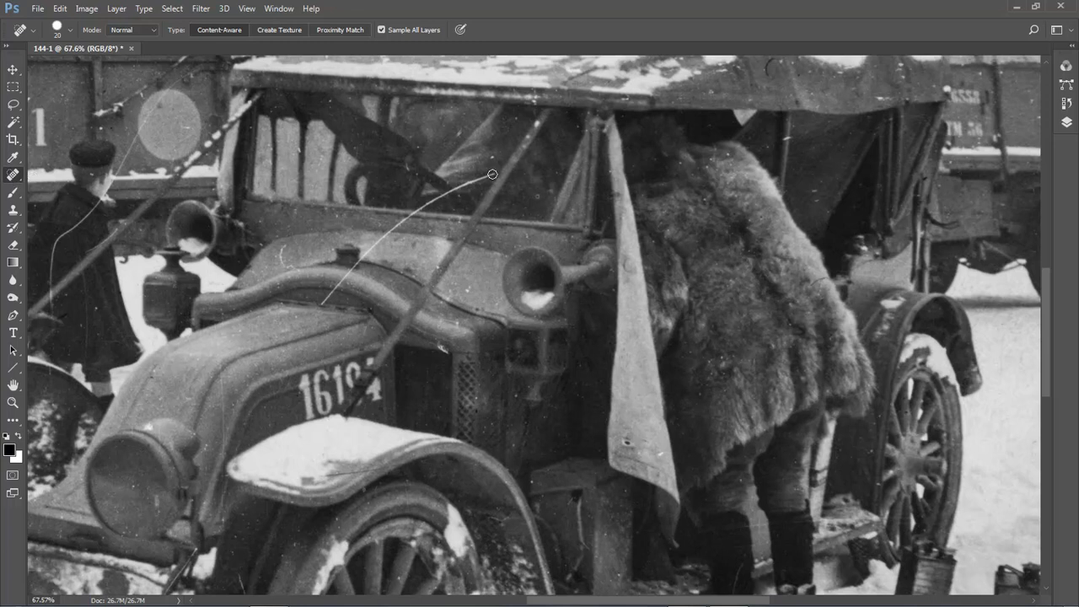
left_click(495, 173)
left_click_drag(432, 202, 496, 172)
mouse_move(396, 226)
left_mouse_down()
mouse_move(434, 201)
mouse_move(349, 270)
left_mouse_up()
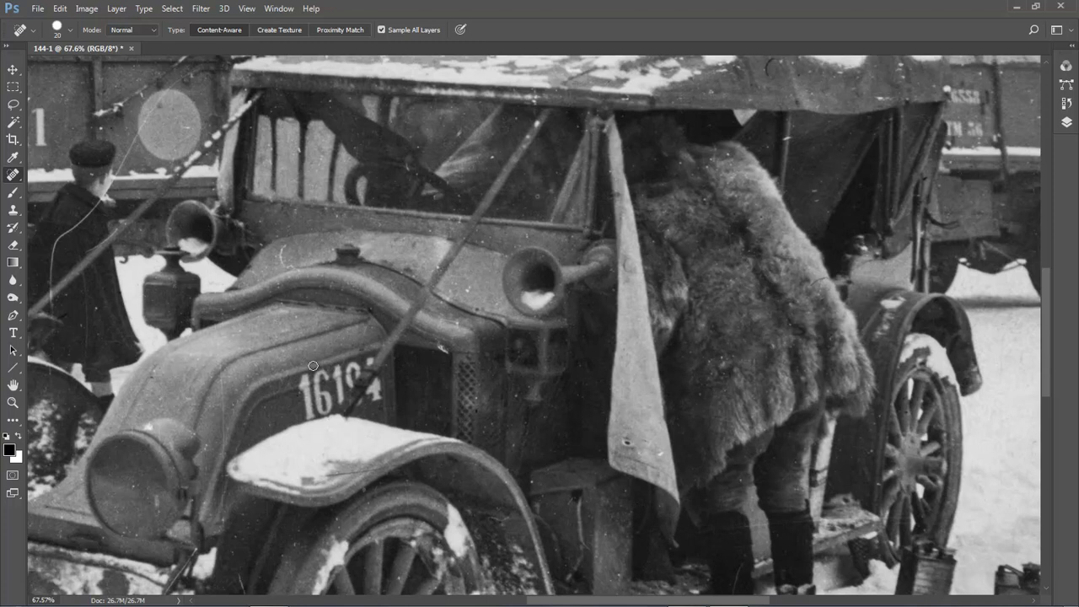
left_click_drag(284, 245, 296, 270)
- Heal the thin scratch running beside the standing man's face and down his dark coat, along with the coat's specks
left_click(113, 185)
left_click(101, 208)
left_click_drag(56, 238, 72, 228)
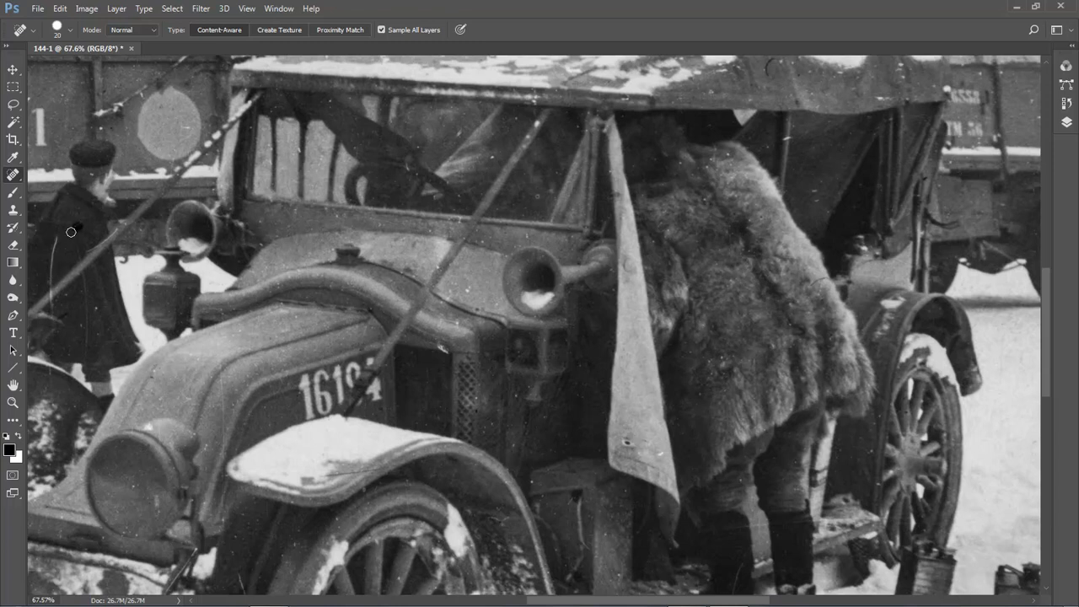
left_click_drag(52, 289, 54, 241)
left_click_drag(51, 335, 53, 291)
left_click_drag(84, 290, 74, 243)
left_click_drag(89, 346, 87, 288)
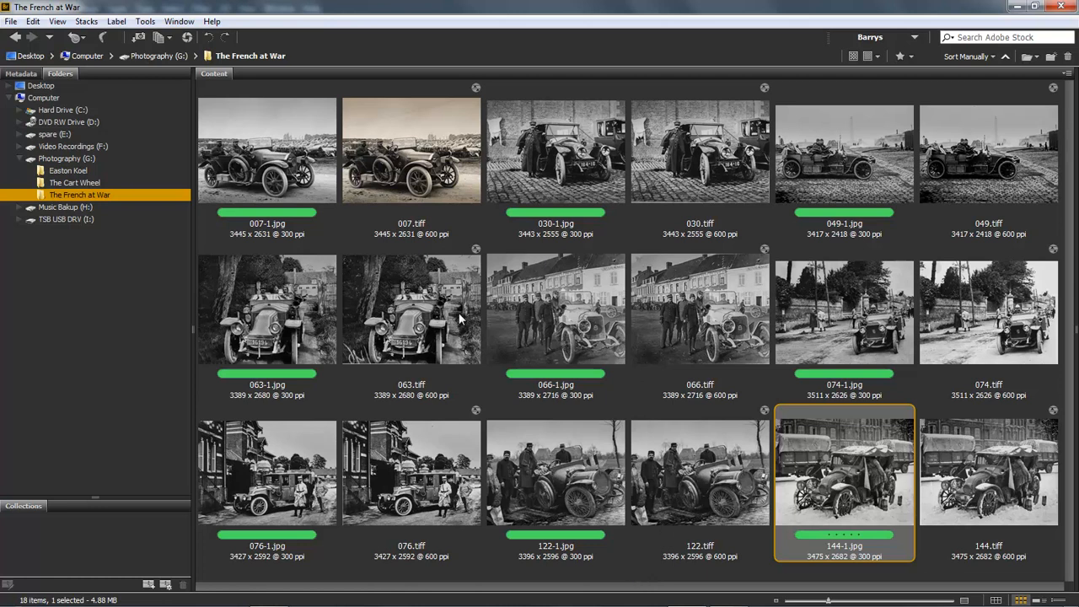
- Select all nine original TIFF files and remove them from The French at War folder
left_click(417, 150)
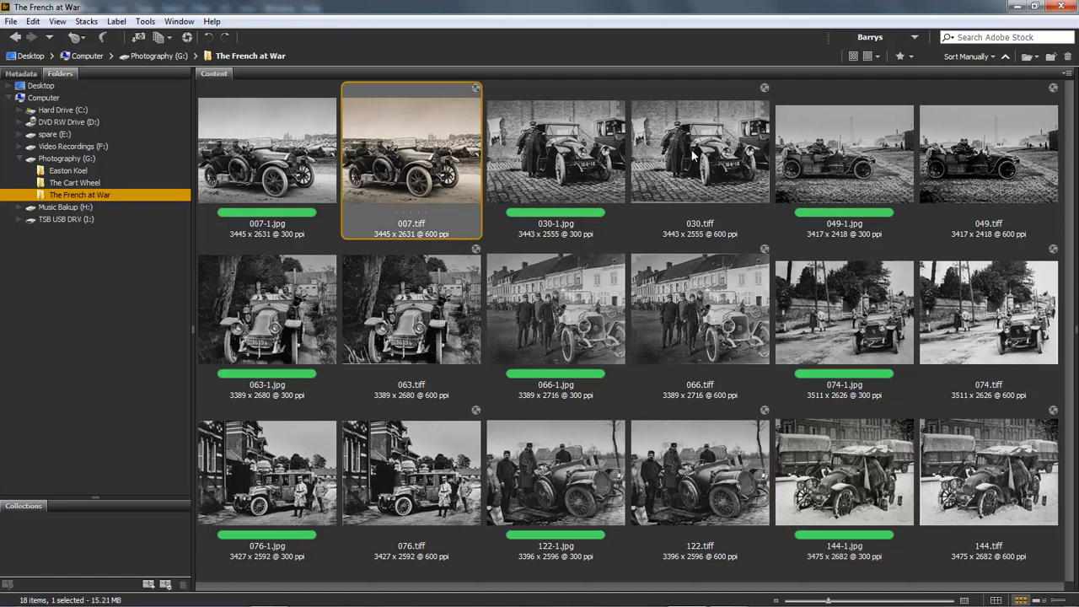
left_click(726, 158, "ctrl")
left_click(962, 153, "ctrl")
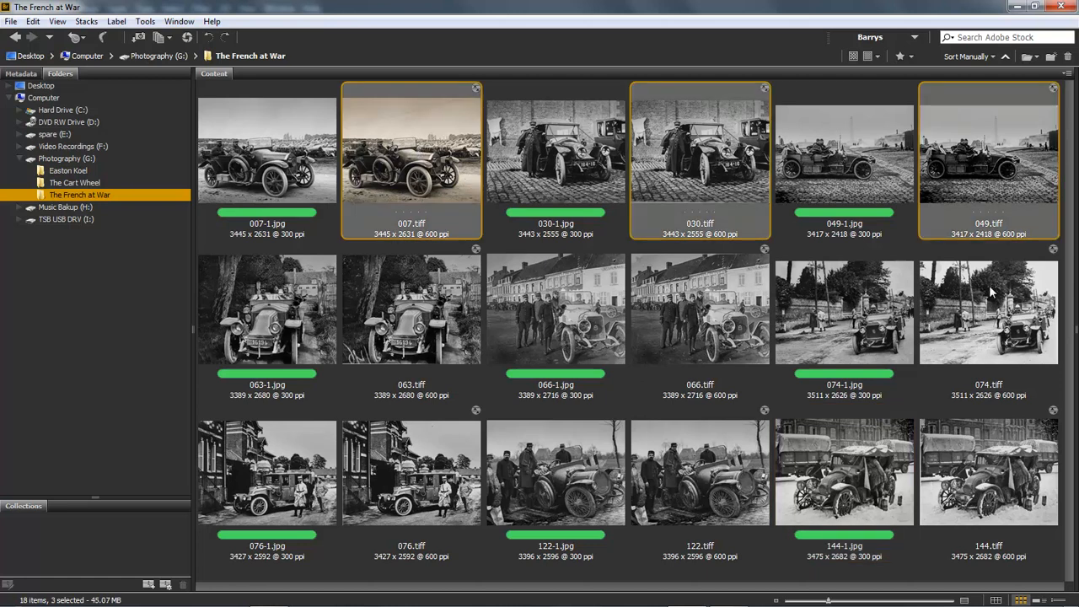
left_click(985, 304, "ctrl")
left_click(708, 319, "ctrl")
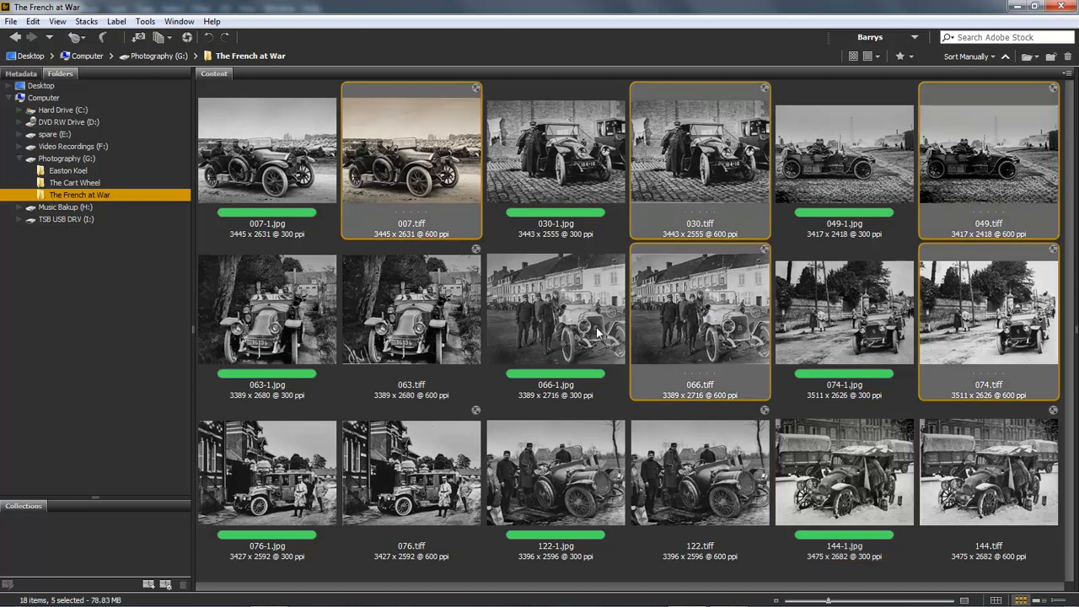
left_click(443, 337, "ctrl")
left_click(426, 489, "ctrl")
left_click(711, 488, "ctrl")
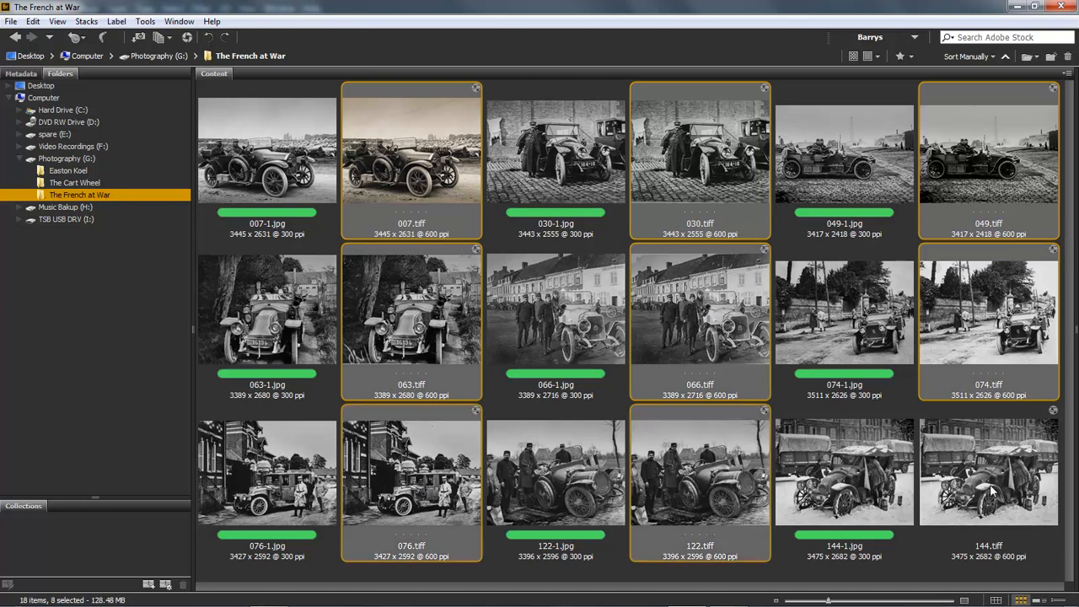
left_click(999, 494, "ctrl")
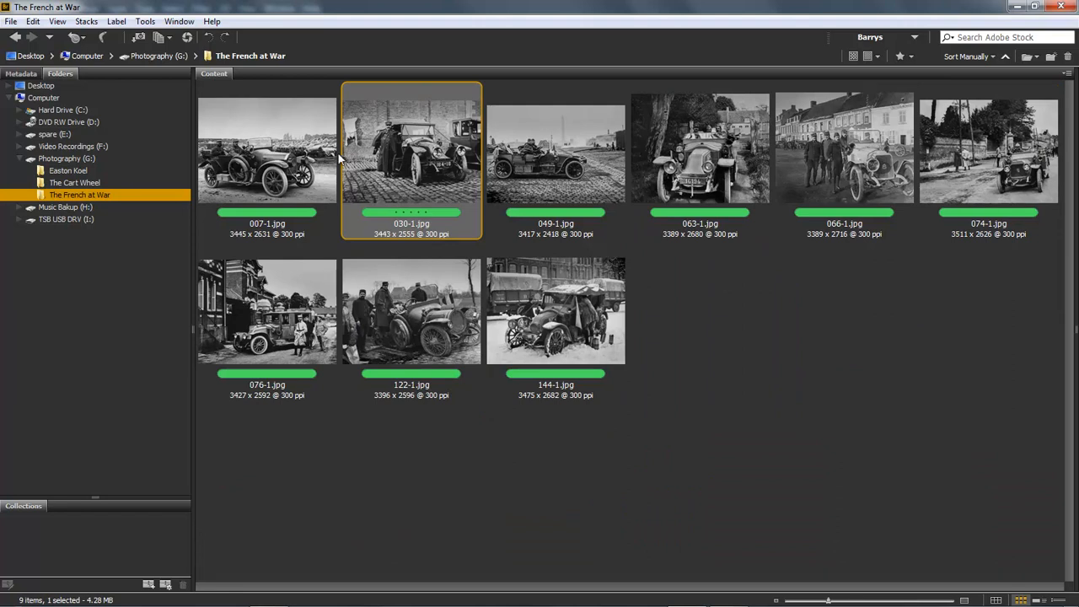
- Select all nine finished JPG photos, from 007-1.jpg to 144-1.jpg
left_click(305, 161)
left_click(575, 336, "shift")
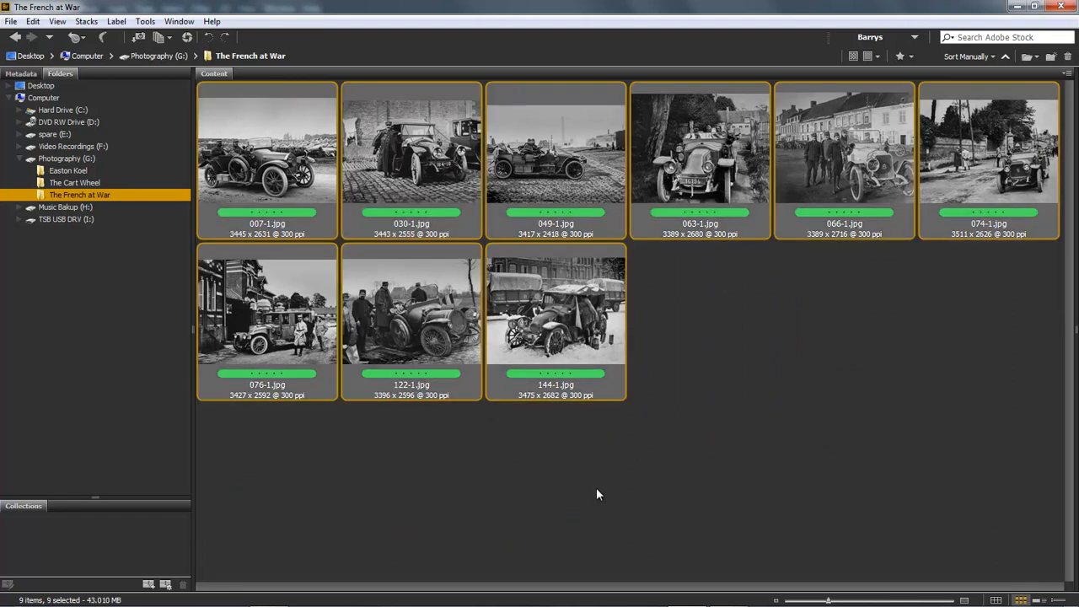